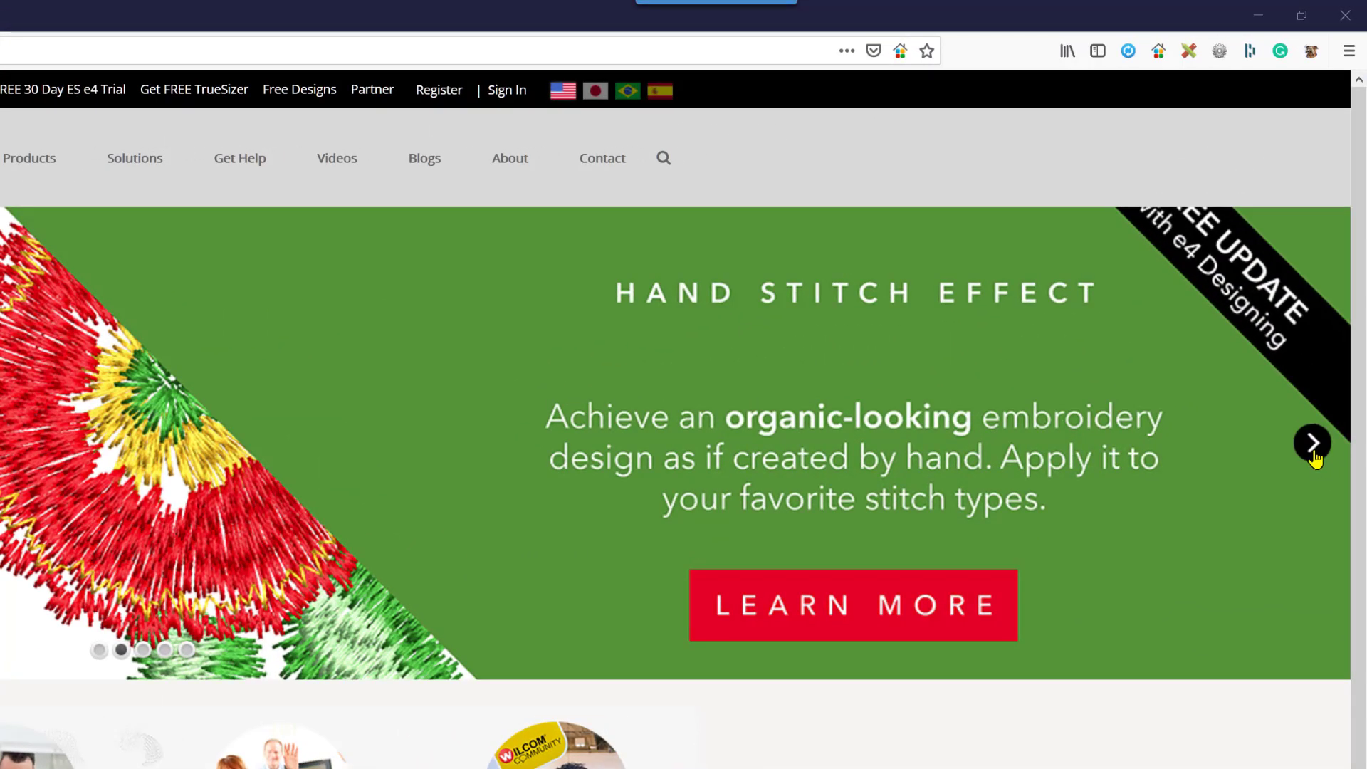
Advance the Wilcom homepage carousel past the Sydney, REEF PHOTO STITCH and wireless slides to the hummingbird update.
{"action": "left_click", "coordinate": [1338, 259]}
{"action": "left_click", "coordinate": [1311, 450]}
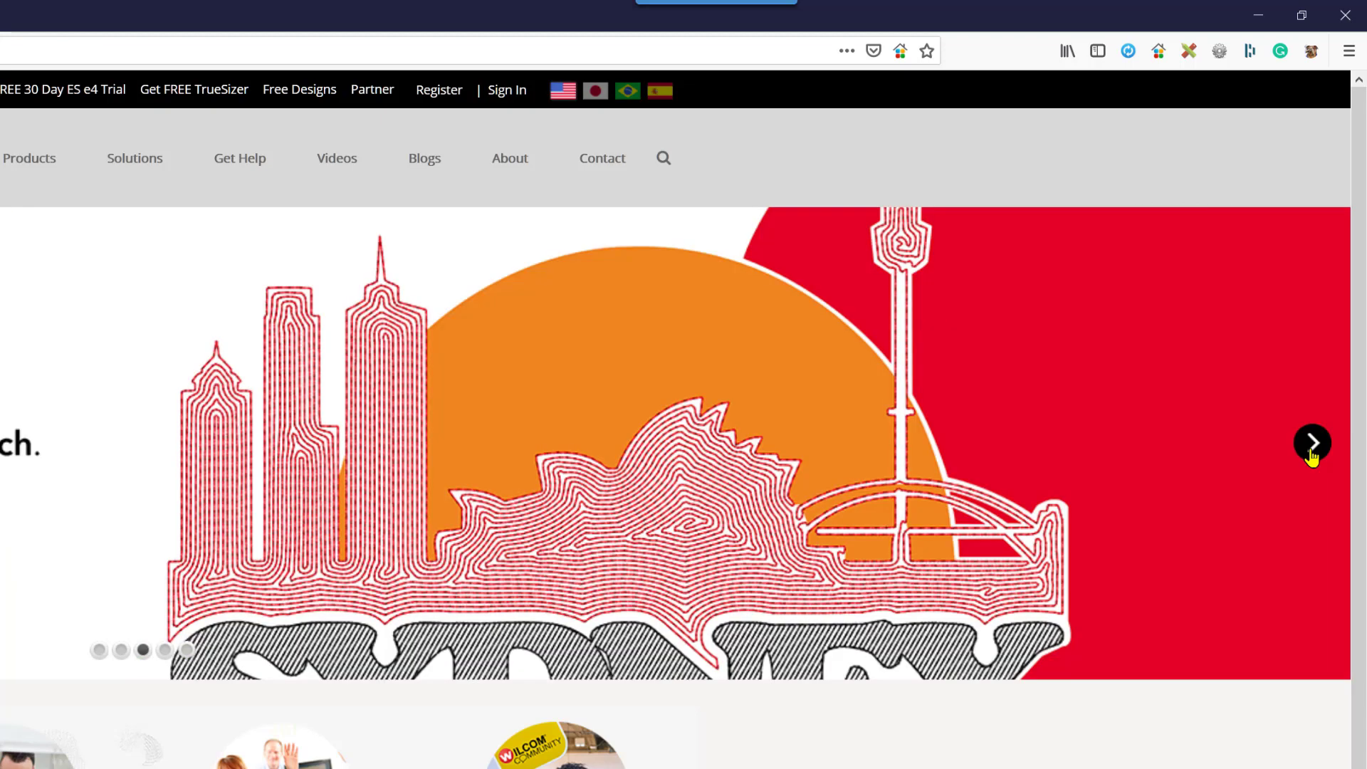
{"action": "left_click", "coordinate": [1312, 448]}
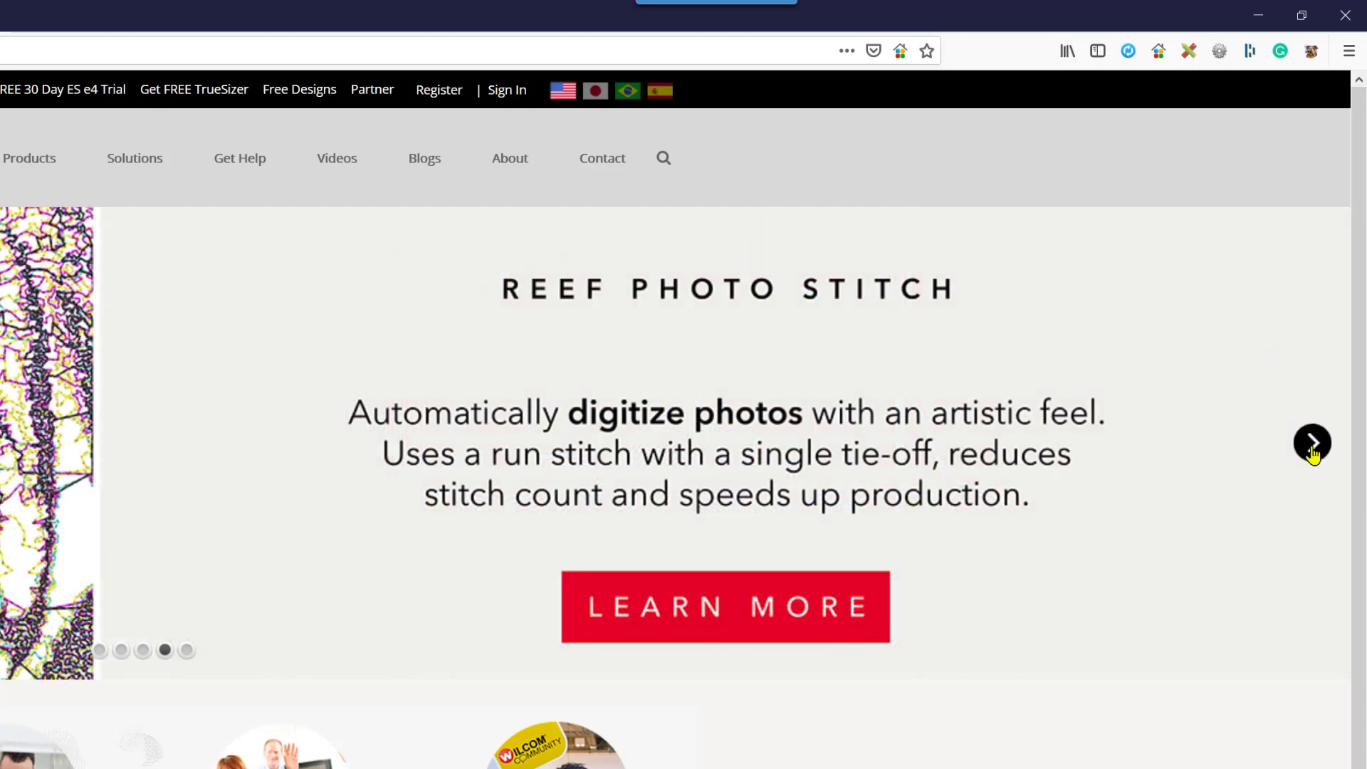
{"action": "left_click", "coordinate": [1312, 448]}
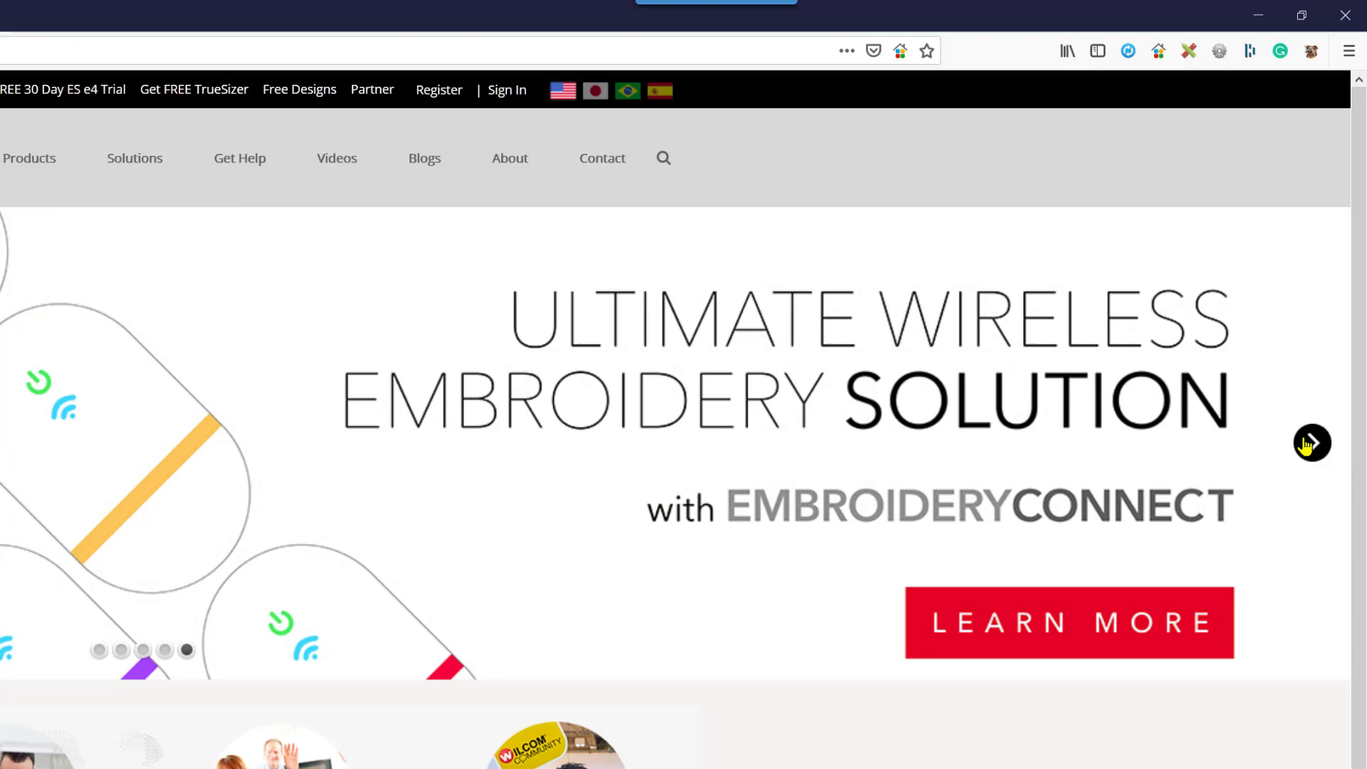
{"action": "left_click", "coordinate": [1308, 445]}
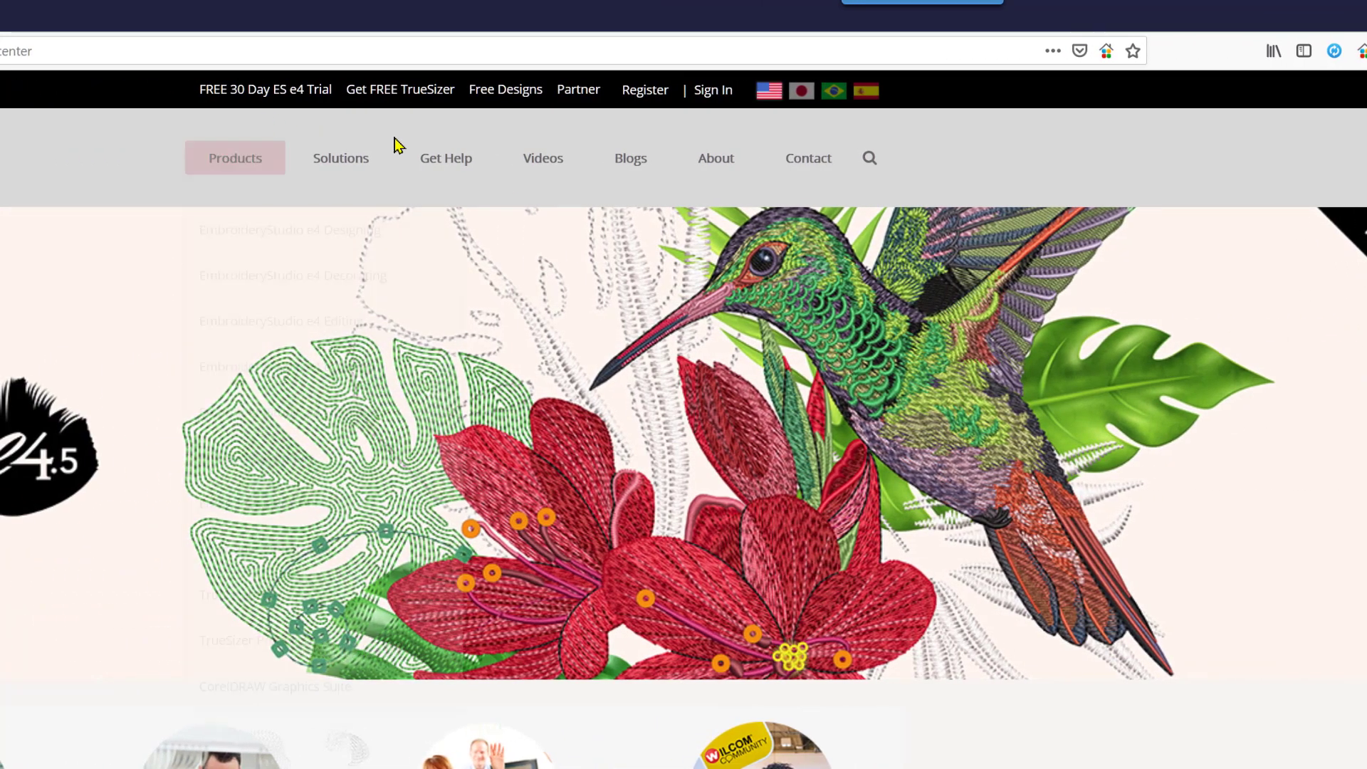
{"action": "mouse_move", "coordinate": [264, 165]}
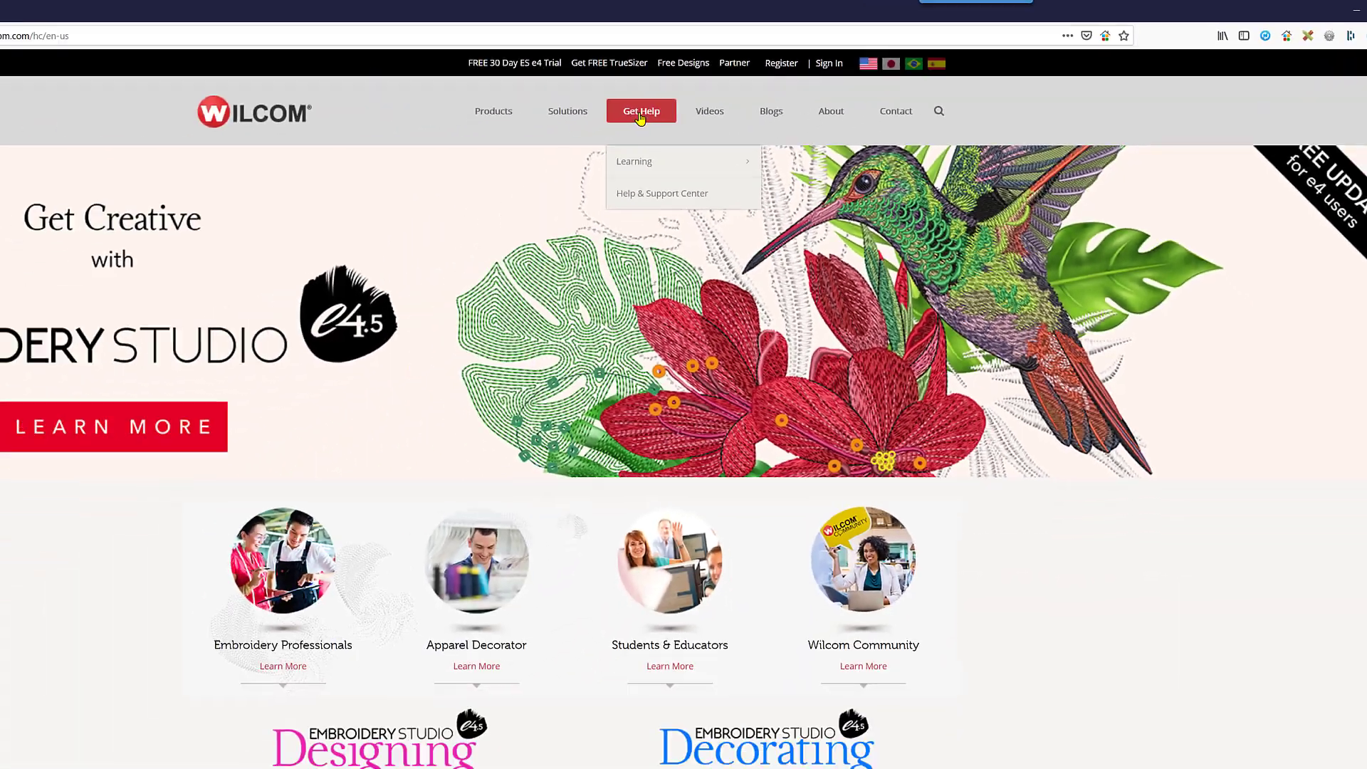
Go to Help & Support Center, then Version e4.5, then the EmbroideryStudio e4.5G download article.
{"action": "left_click", "coordinate": [476, 275]}
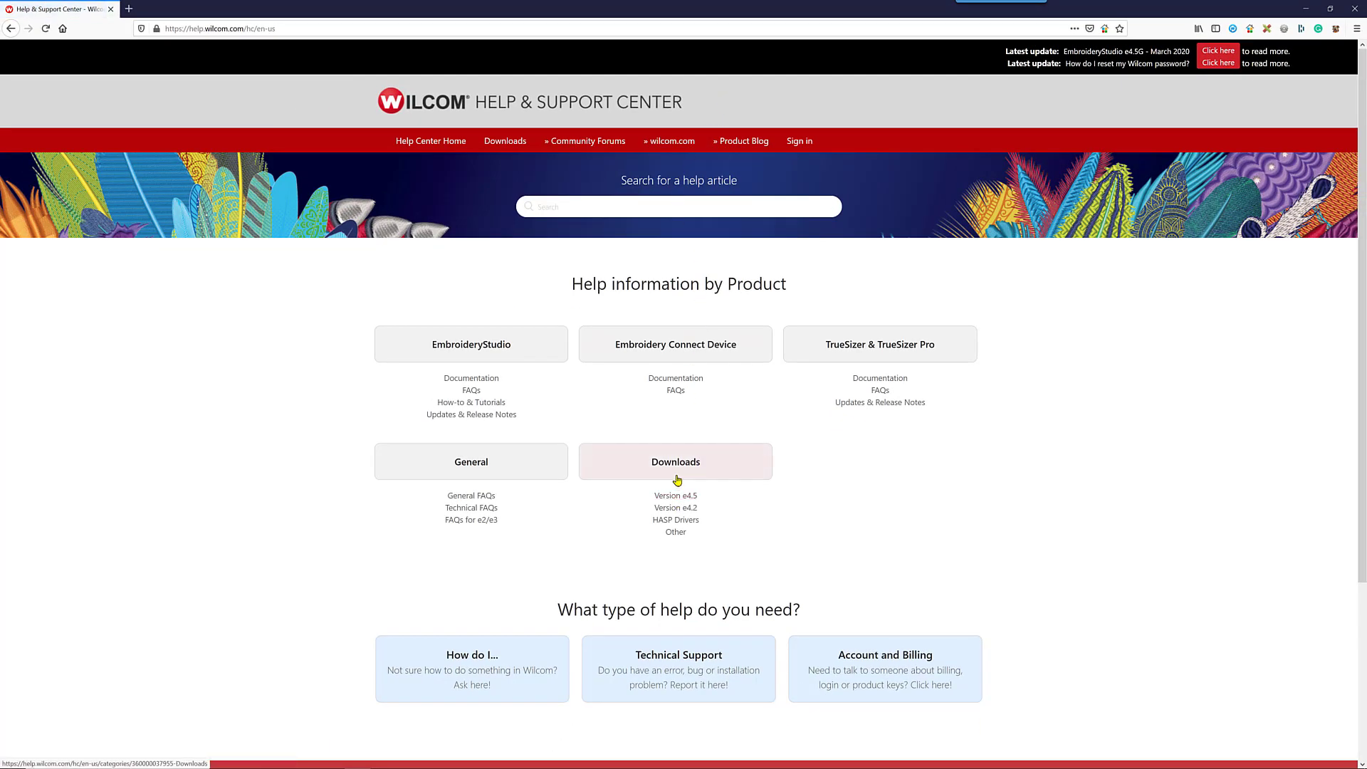
{"action": "left_click", "coordinate": [674, 499]}
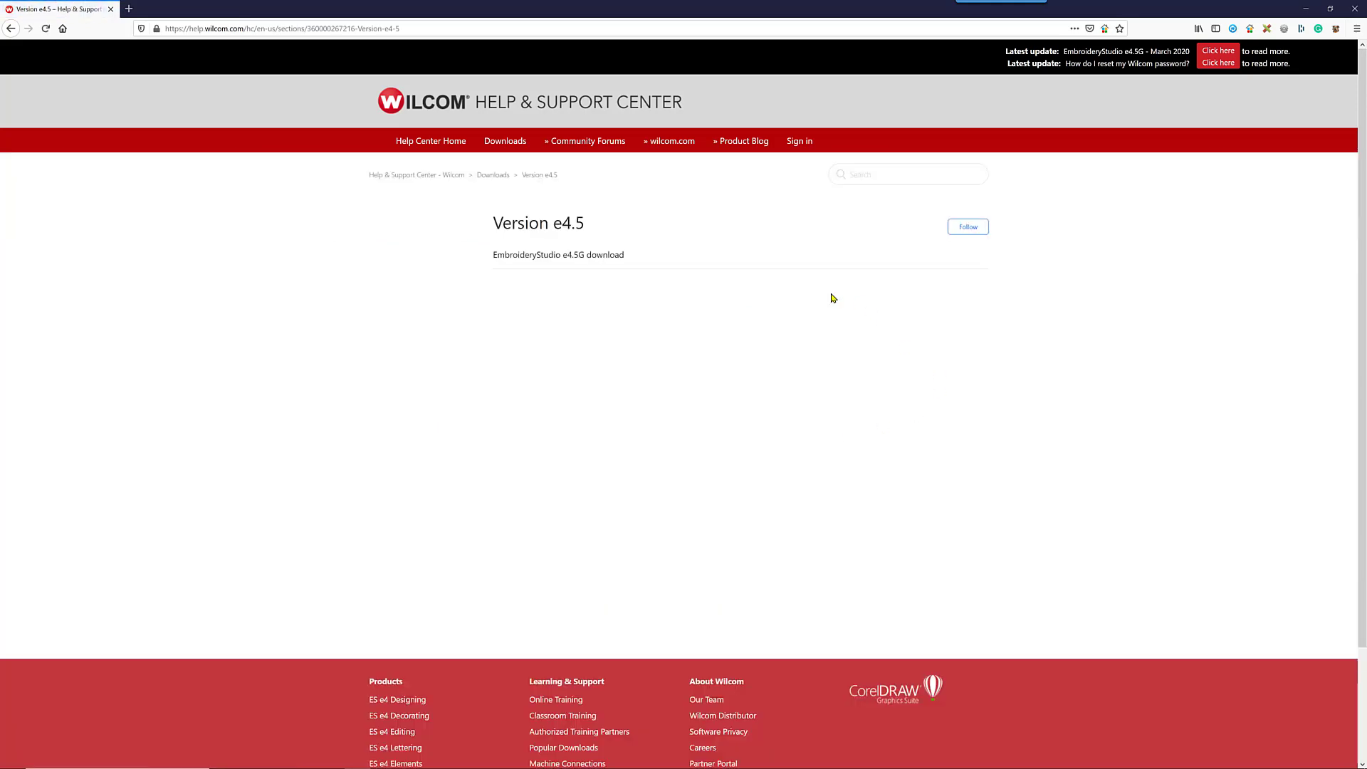
{"action": "left_click", "coordinate": [601, 256]}
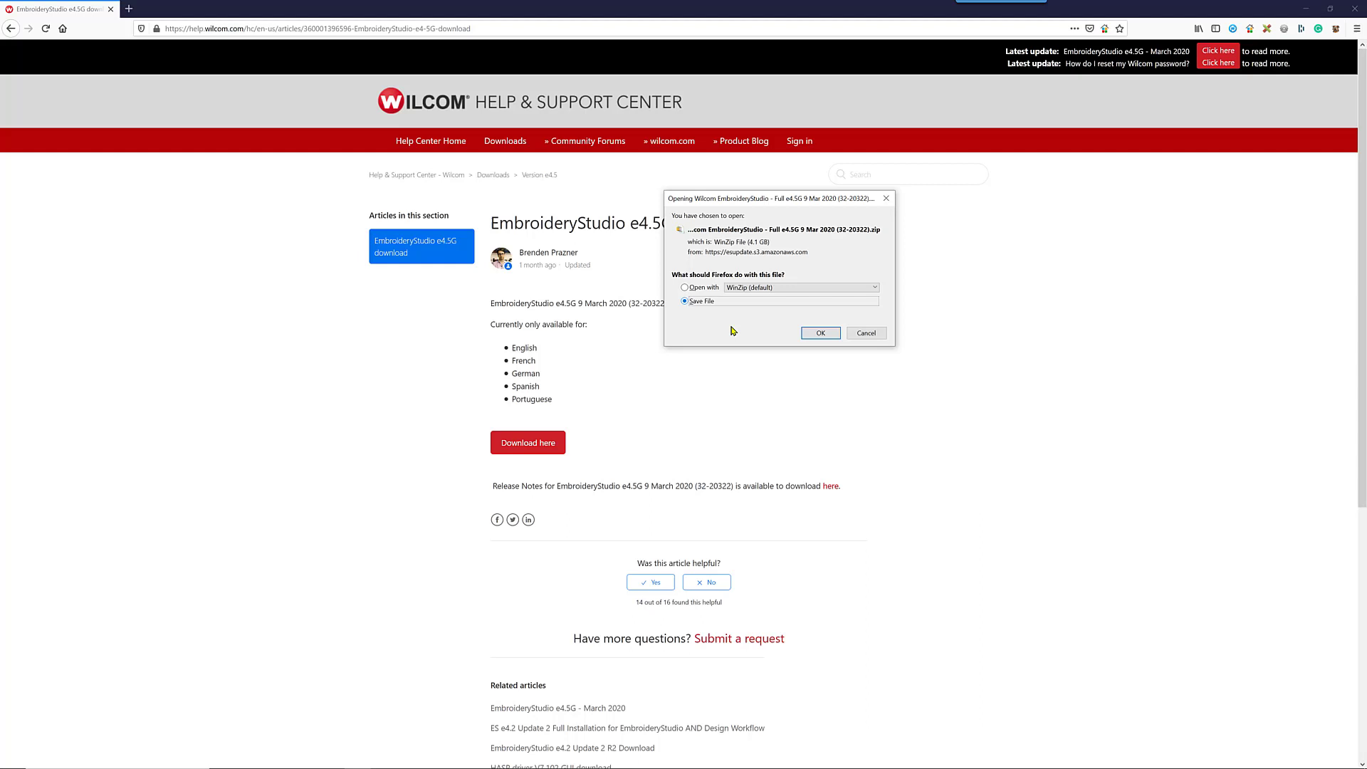
Confirm saving the e4.5G installer zip and check its download progress.
{"action": "left_click", "coordinate": [806, 332]}
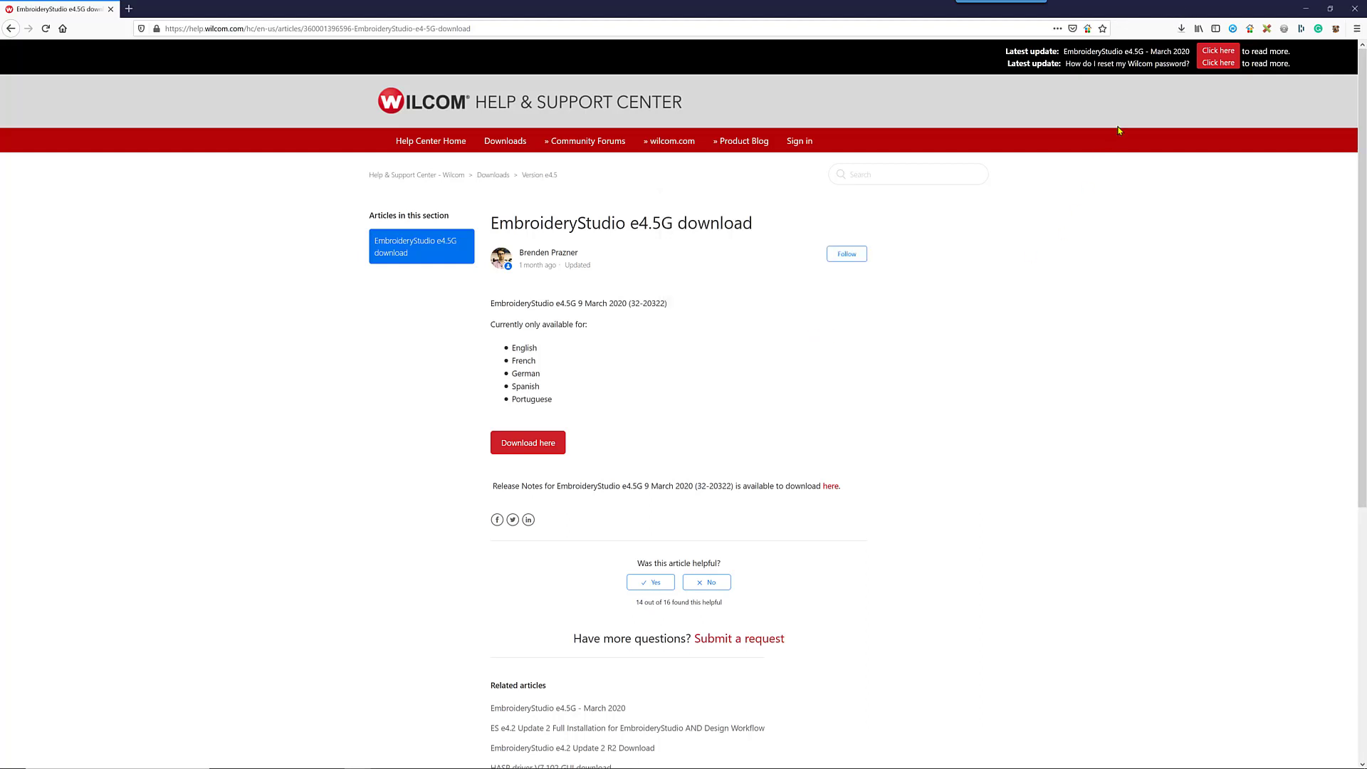
{"action": "left_click", "coordinate": [1181, 28]}
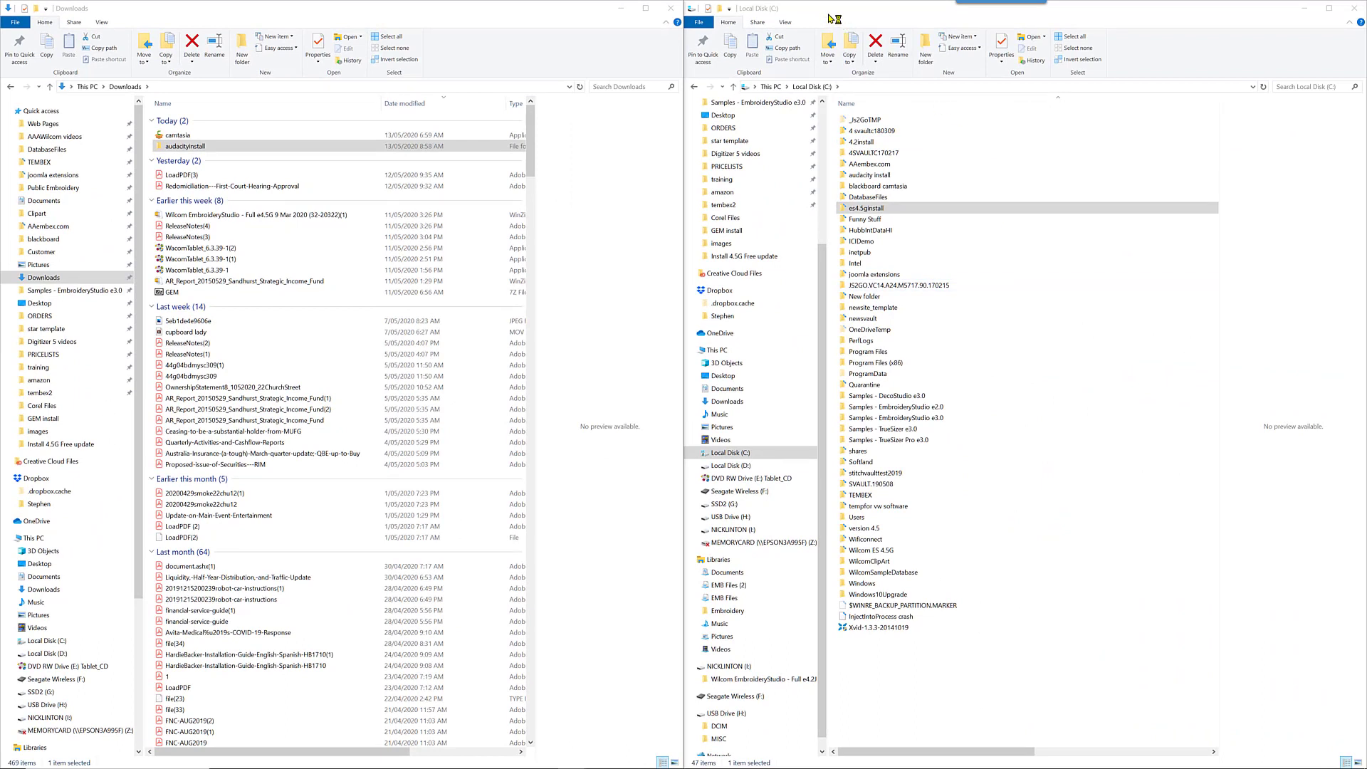
Open the existing es4.5ginstall folder on drive C and drag the downloaded Wilcom zip toward it.
{"action": "right_click", "coordinate": [998, 296]}
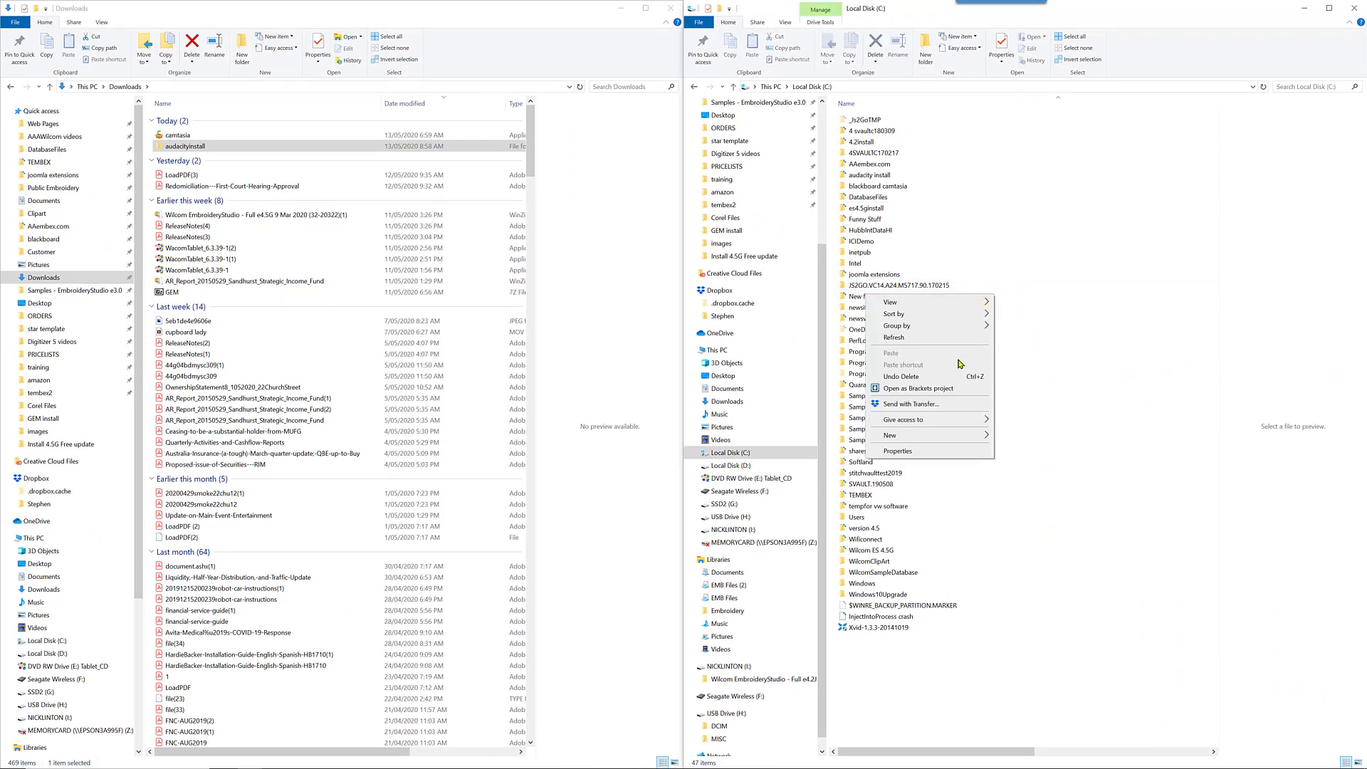
{"action": "mouse_move", "coordinate": [986, 437]}
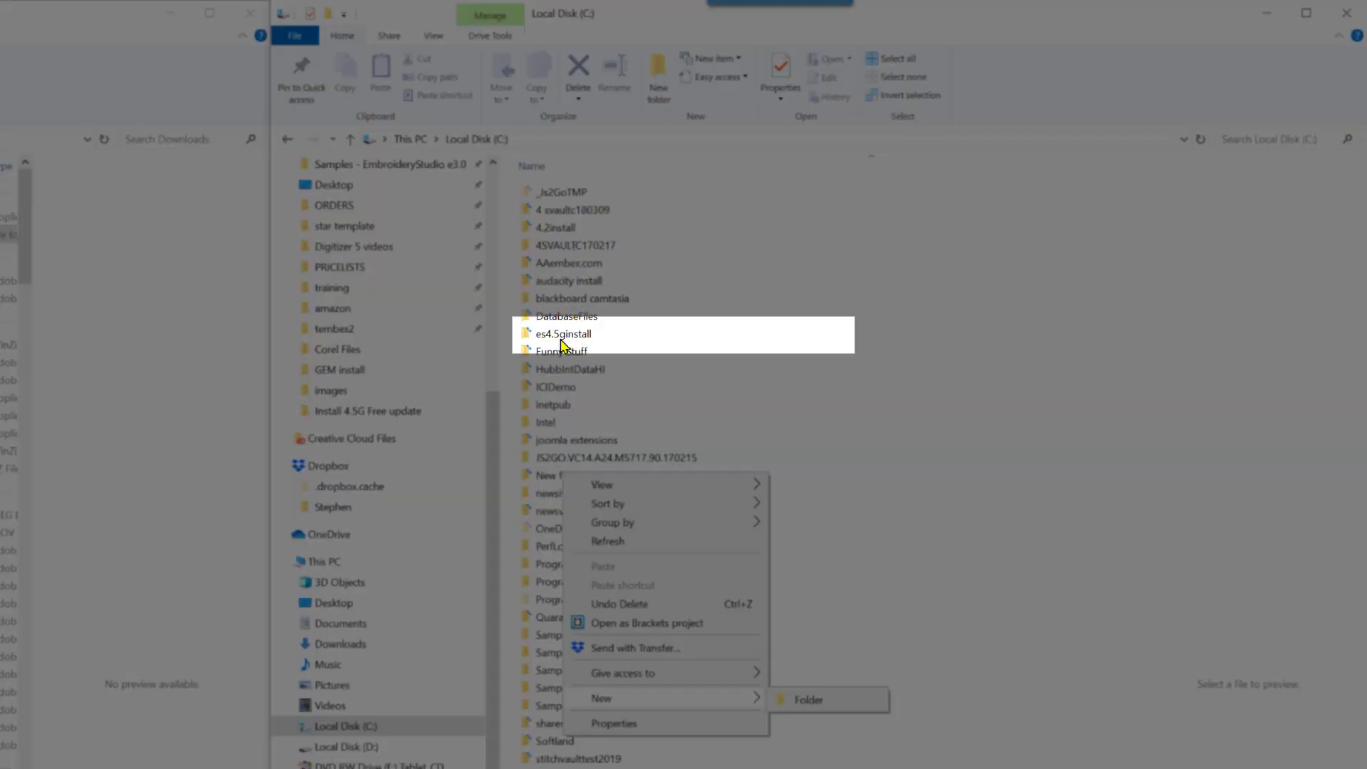
{"action": "left_click", "coordinate": [563, 343]}
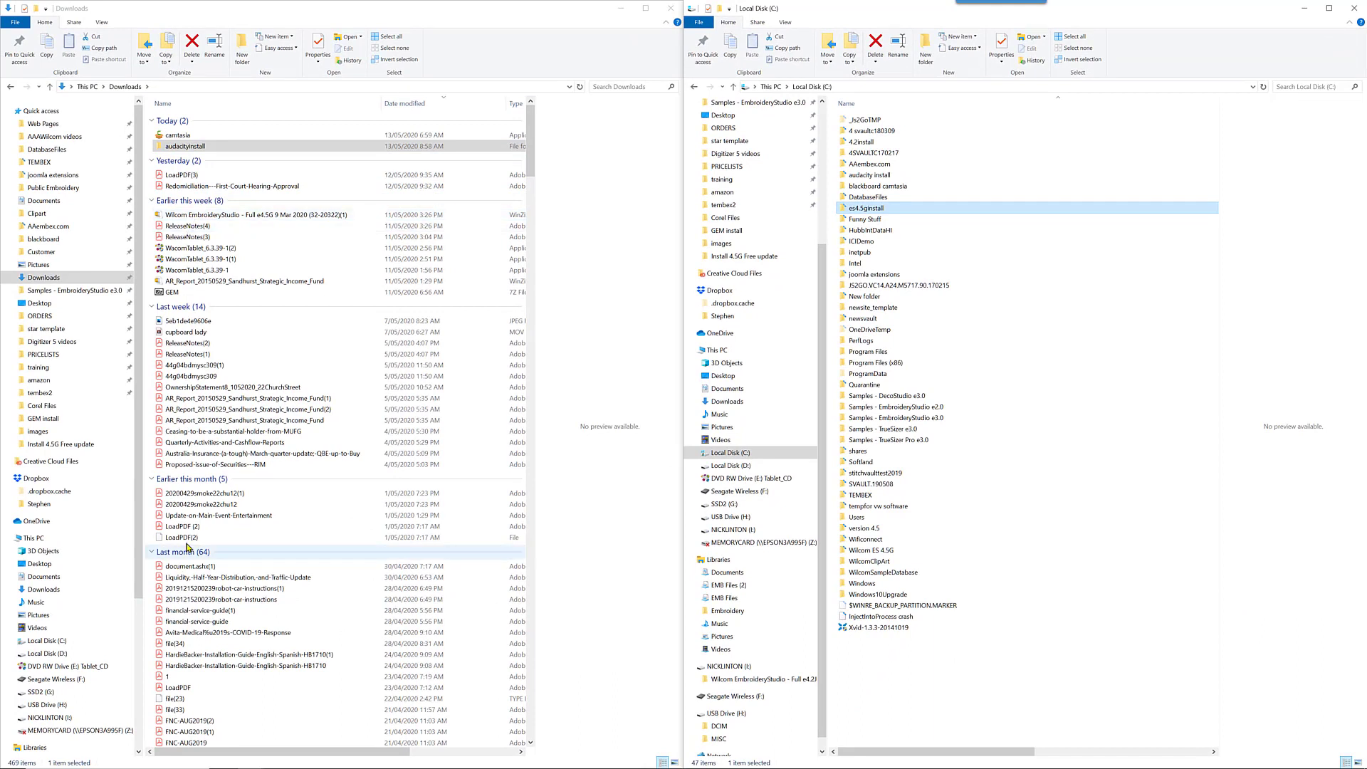
{"action": "double_click", "coordinate": [918, 208]}
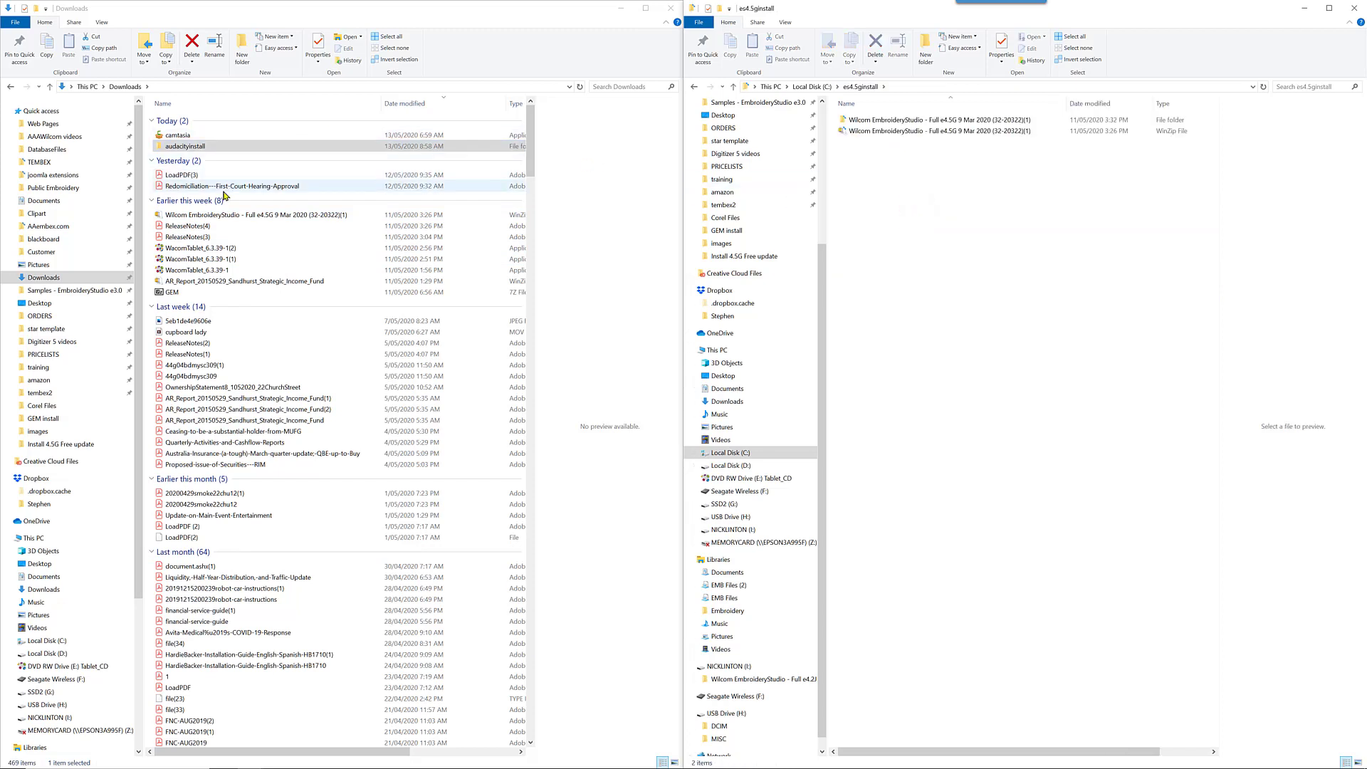
{"action": "left_click_drag", "start_coordinate": [202, 215], "coordinate": [429, 233]}
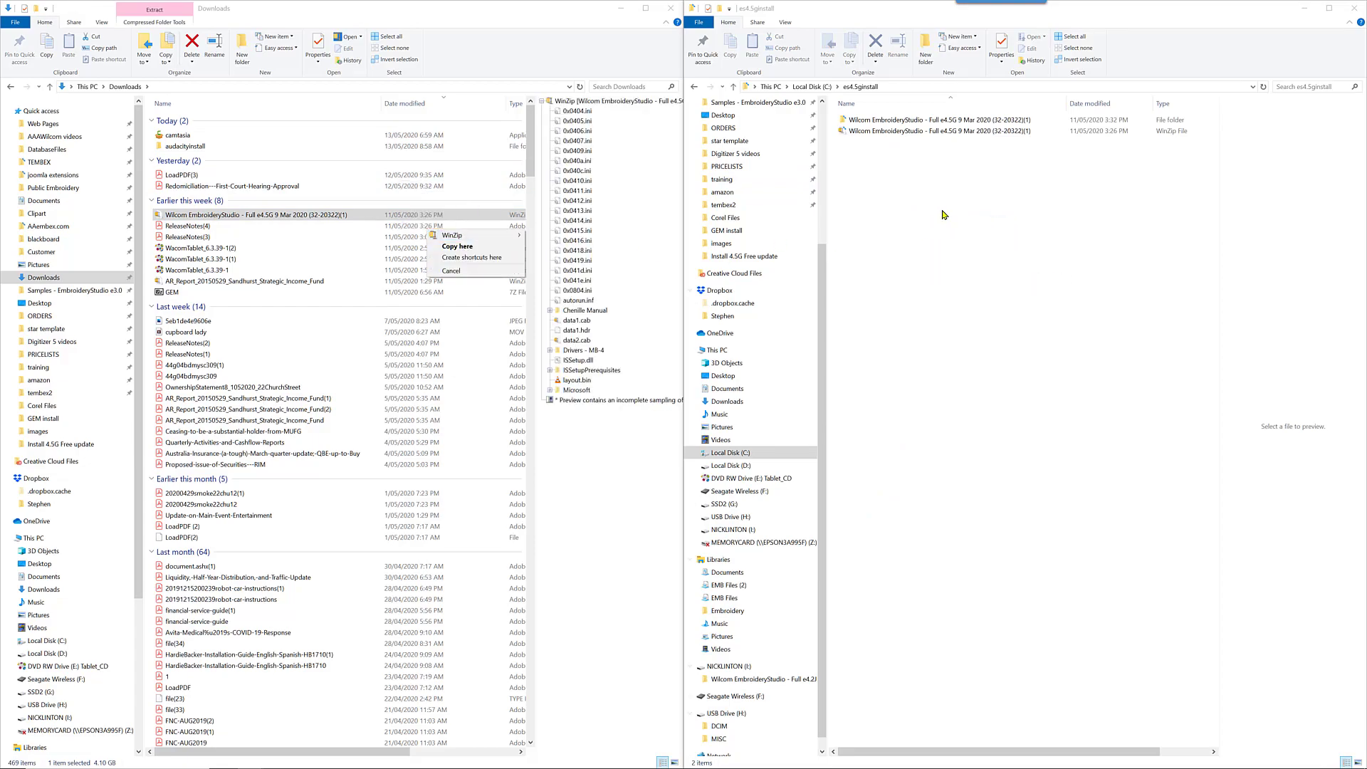
Skip copying and extracting the zip again, and open the already extracted Wilcom EmbroideryStudio e4.5G folder.
{"action": "left_click", "coordinate": [886, 134]}
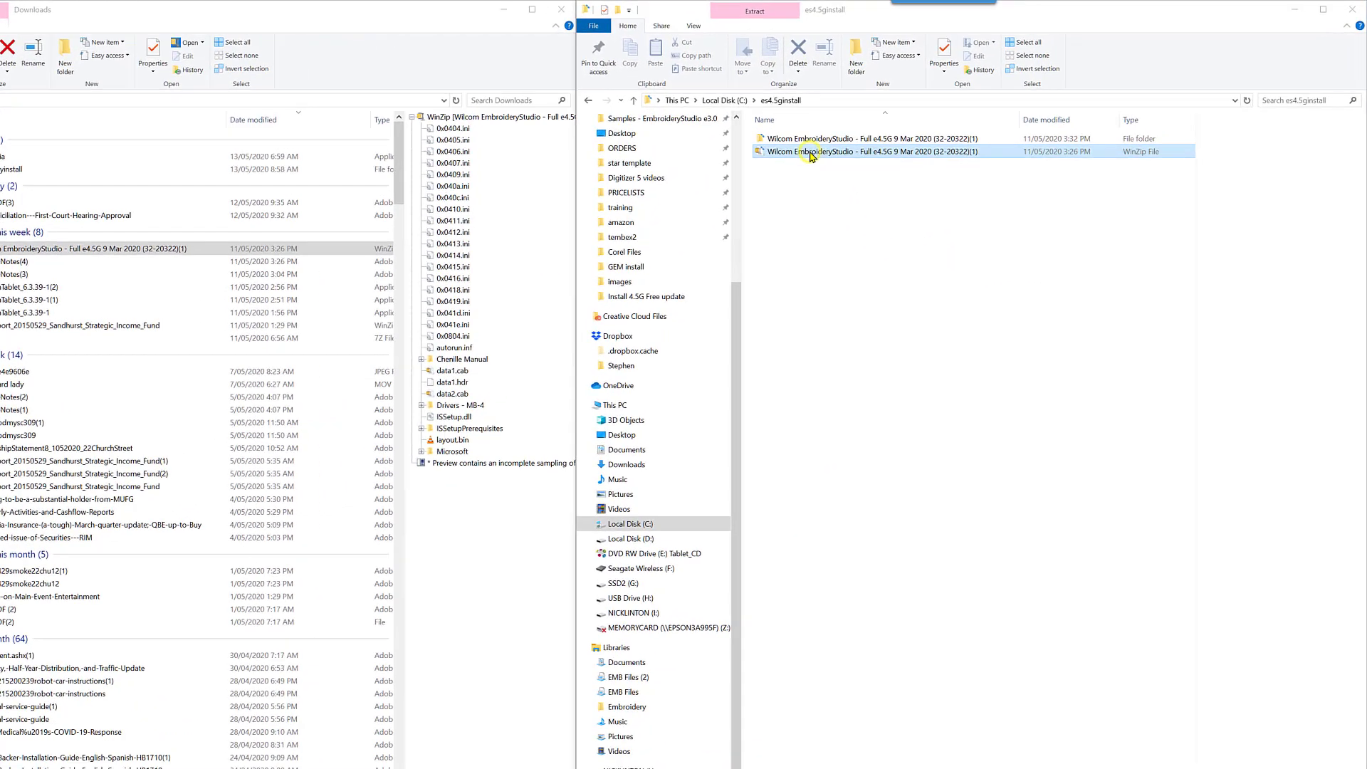
{"action": "right_click", "coordinate": [653, 153]}
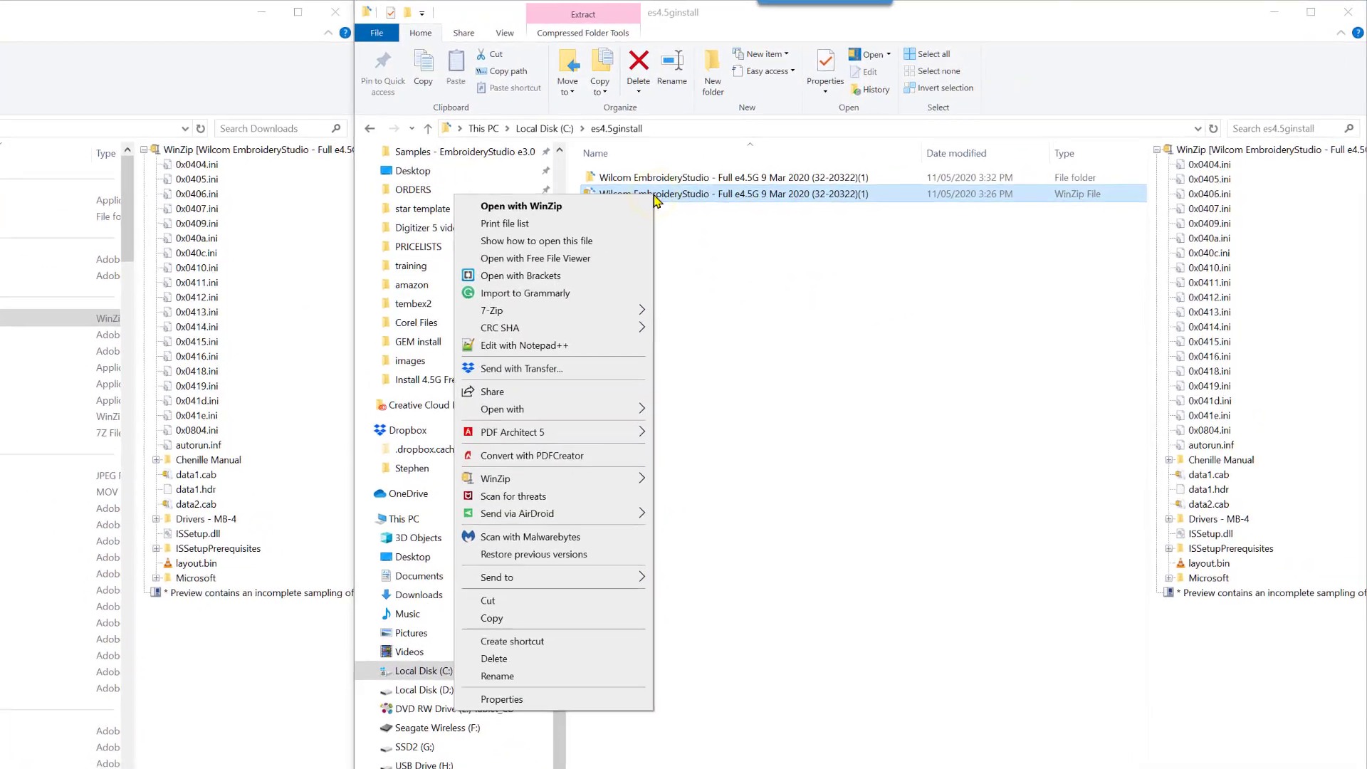
{"action": "mouse_move", "coordinate": [690, 248]}
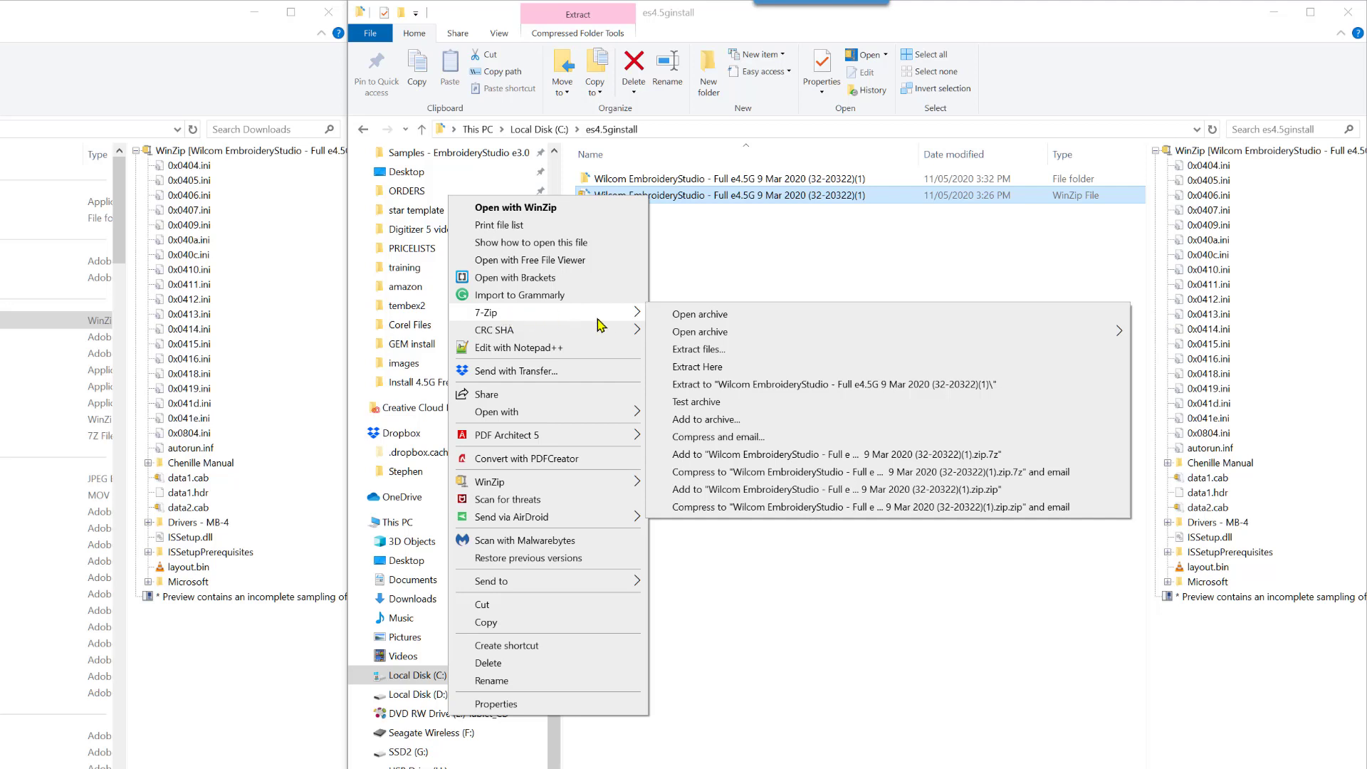
{"action": "mouse_move", "coordinate": [612, 316]}
{"action": "left_click", "coordinate": [736, 237]}
{"action": "double_click", "coordinate": [633, 181]}
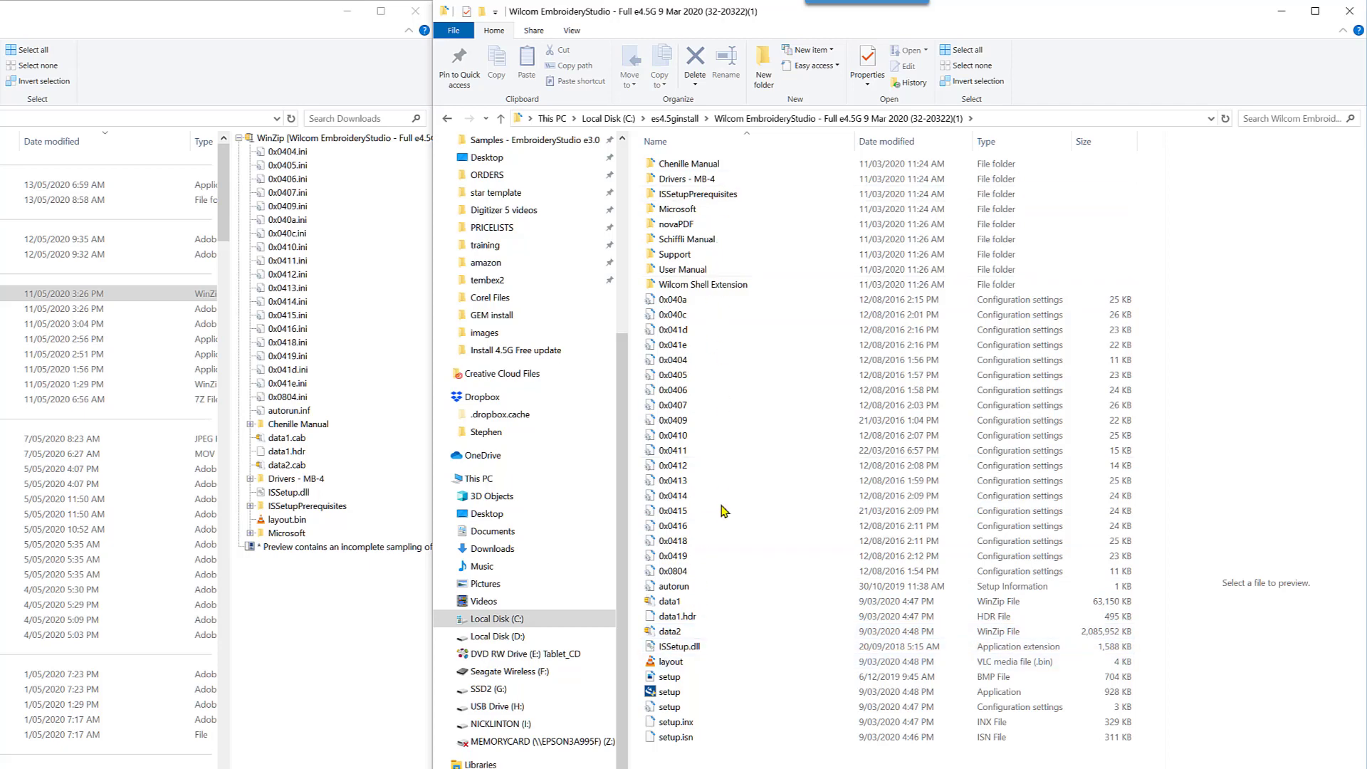
Run setup as administrator and acknowledge the error that EmbroideryStudio is still open.
{"action": "mouse_move", "coordinate": [677, 694]}
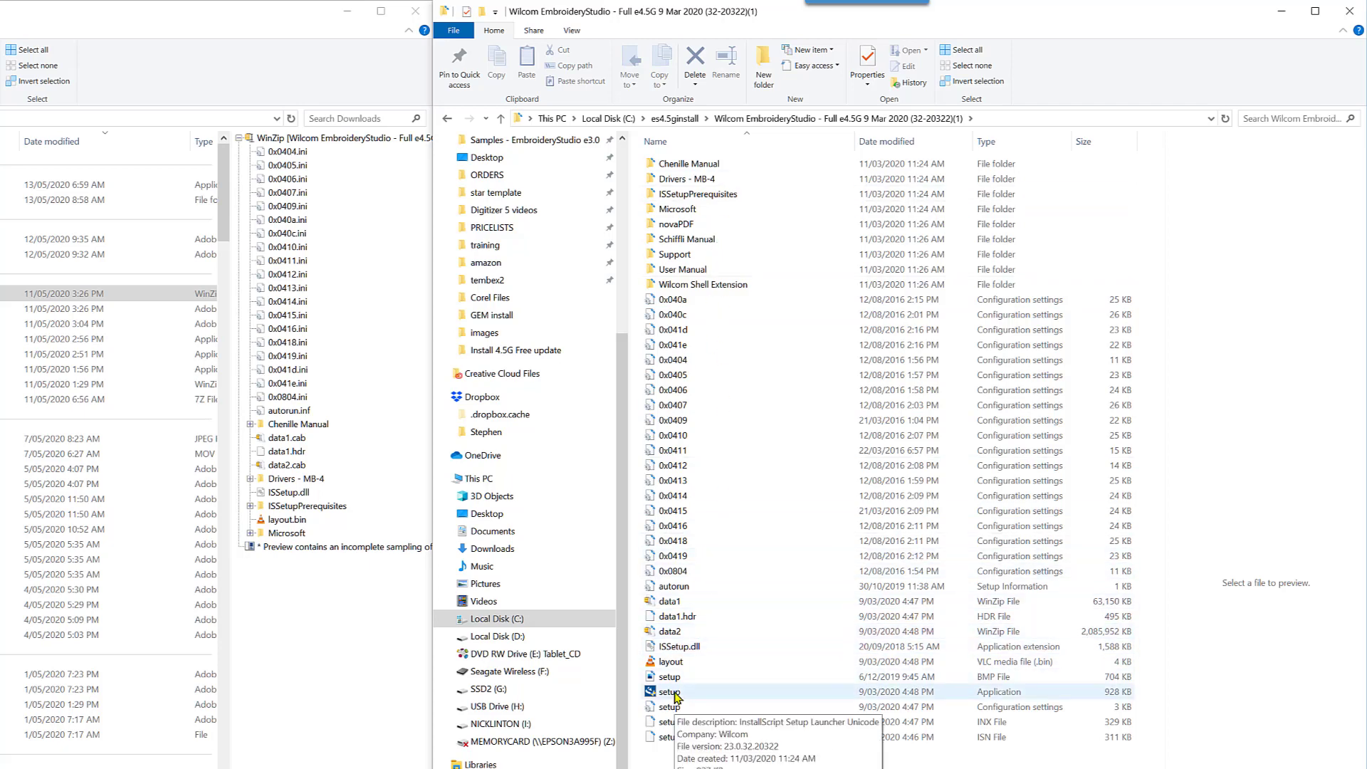
{"action": "right_click", "coordinate": [677, 694]}
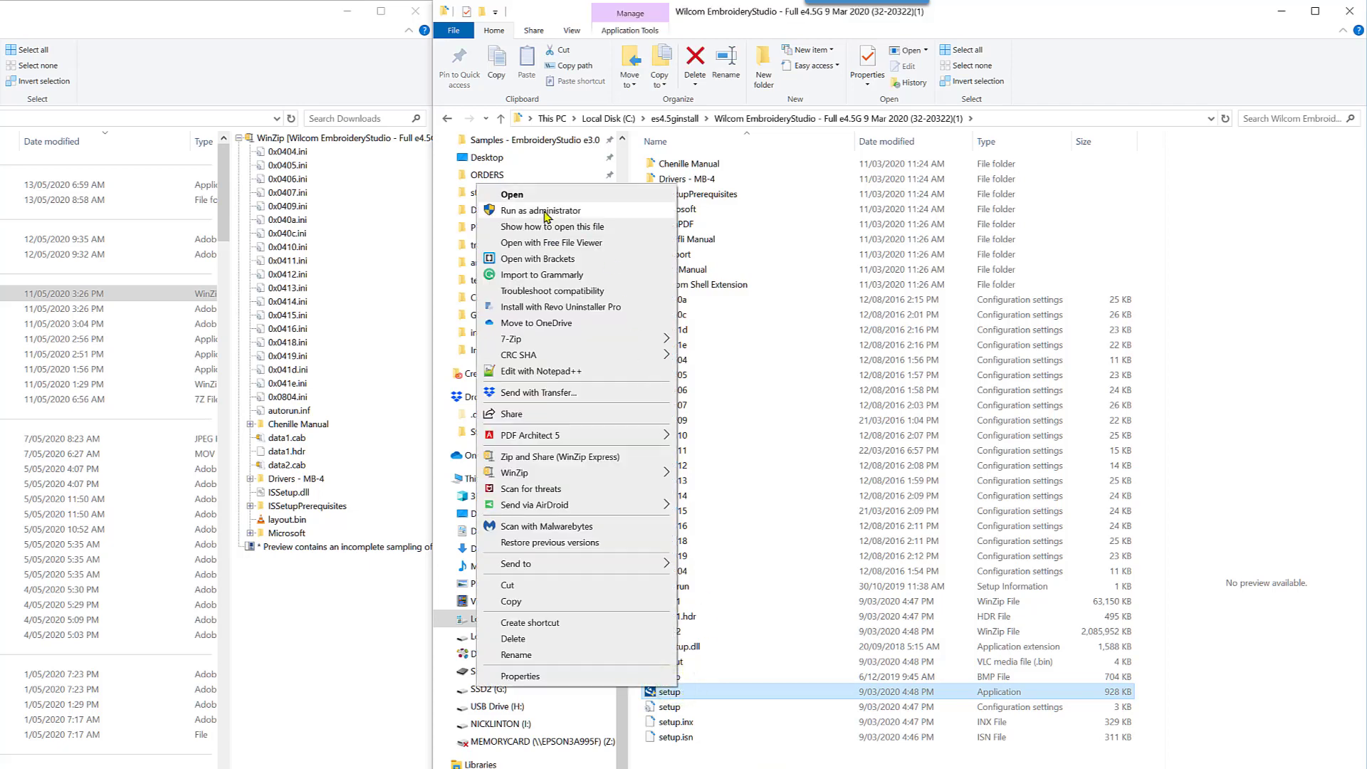
{"action": "left_click", "coordinate": [546, 212]}
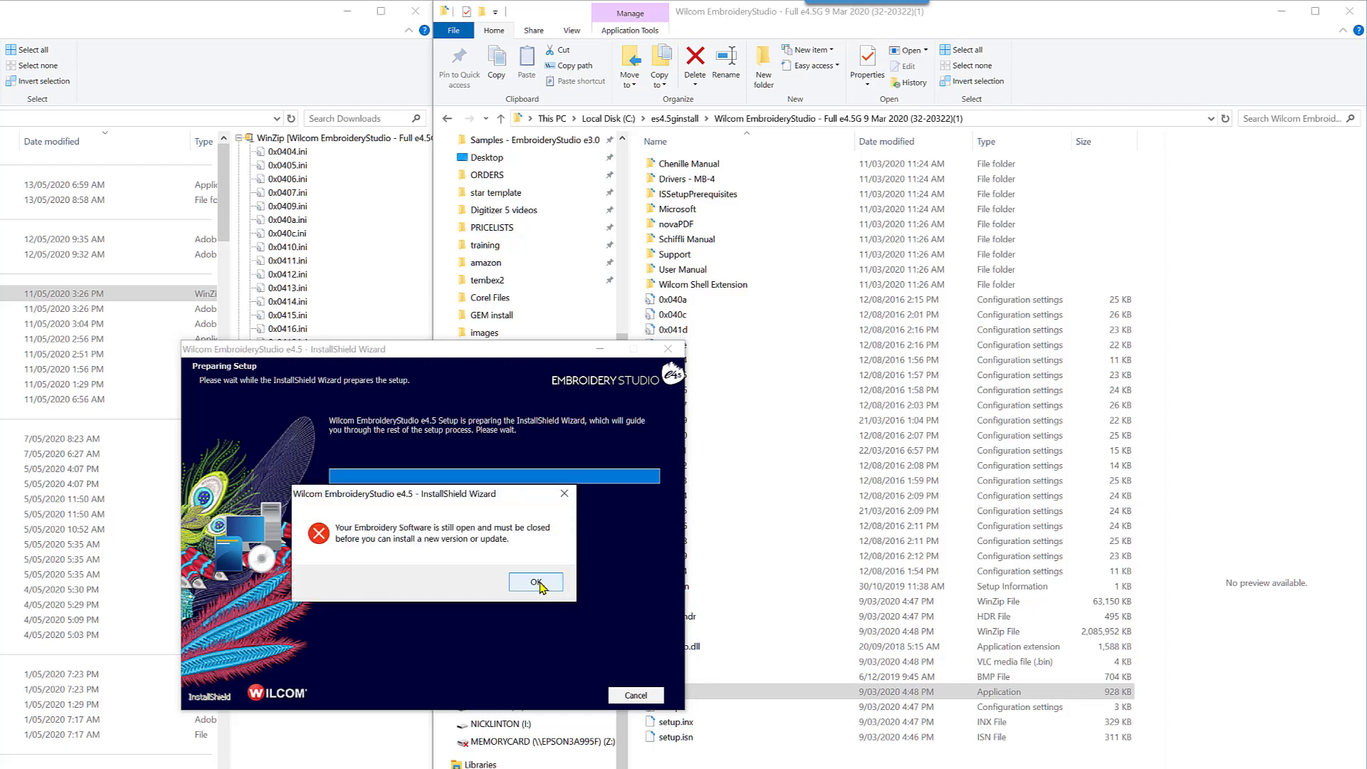
{"action": "left_click", "coordinate": [538, 583]}
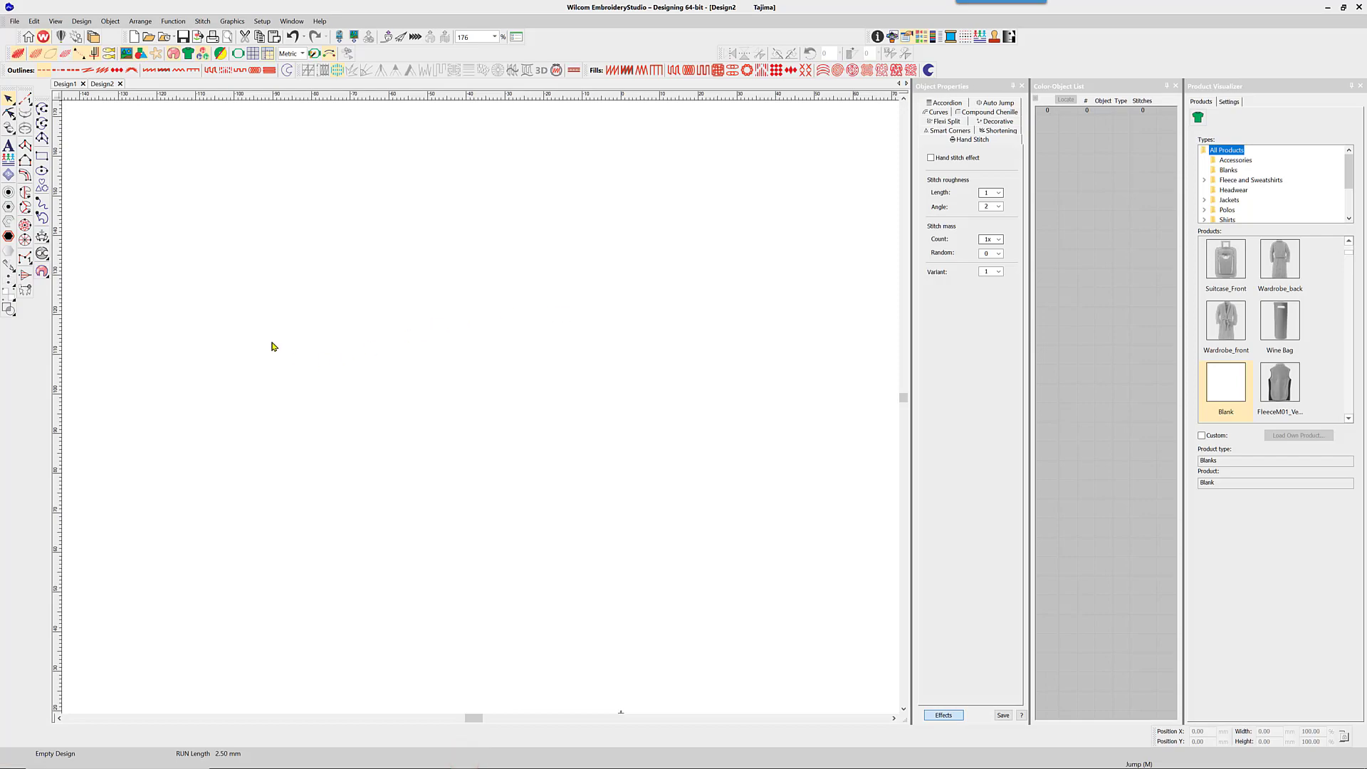
Browse the My Wilcom welcome screen, switching between its Tutorials and My Wilcom pages.
{"action": "left_click", "coordinate": [454, 35]}
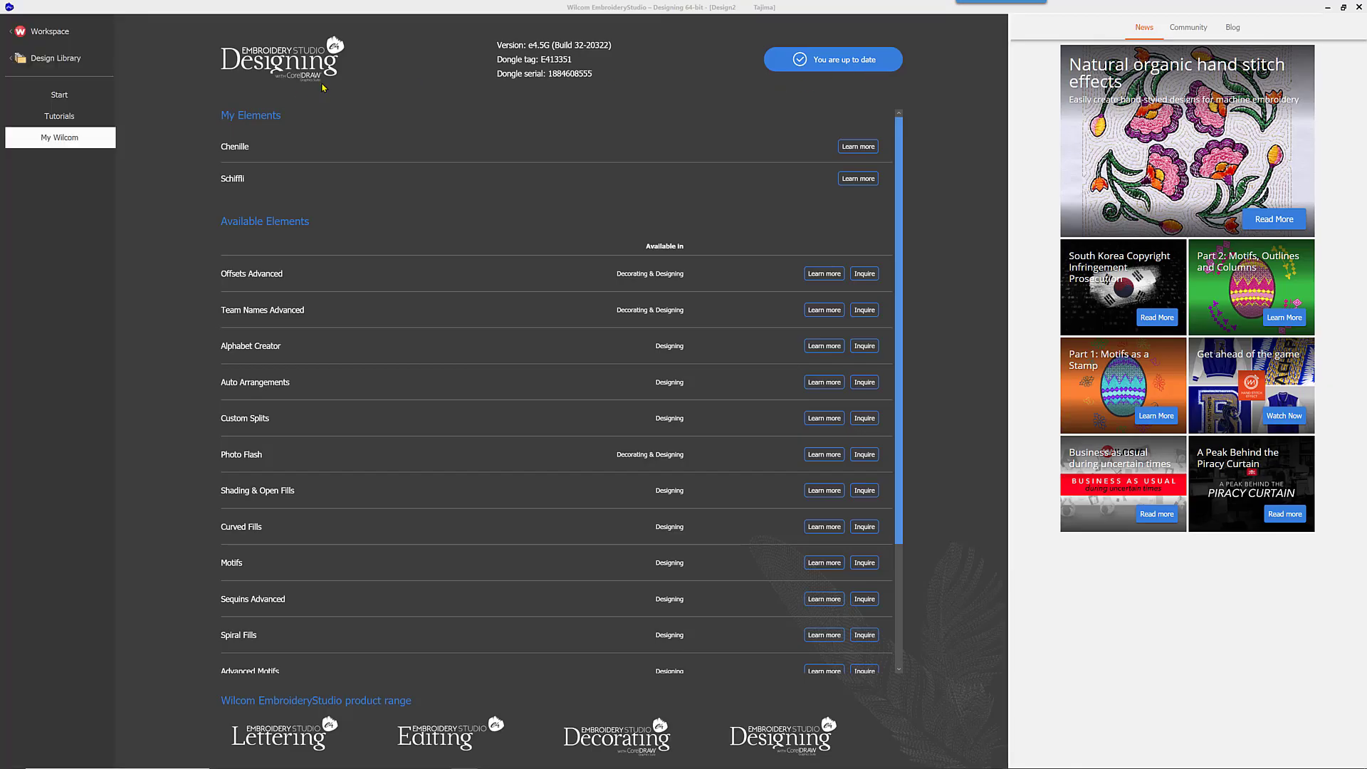
{"action": "left_click", "coordinate": [71, 118]}
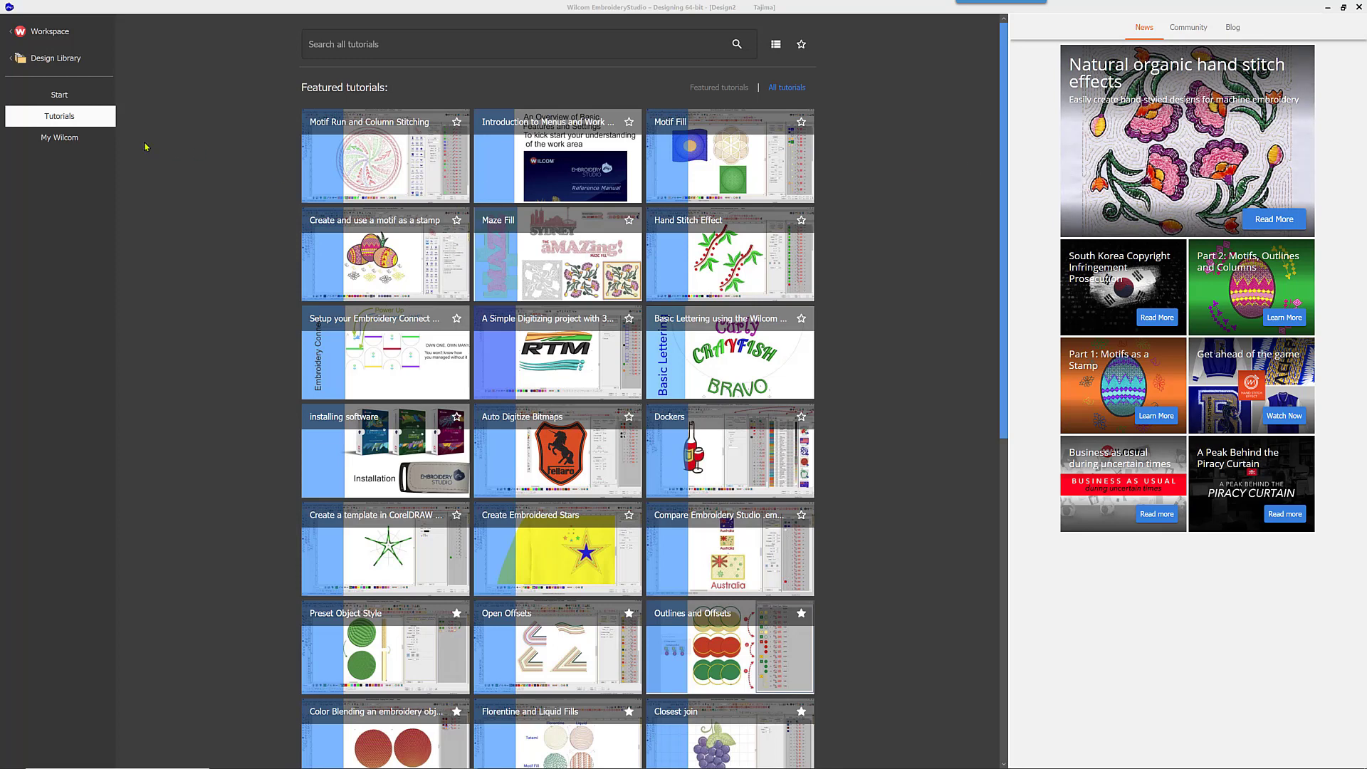
{"action": "left_click", "coordinate": [69, 143]}
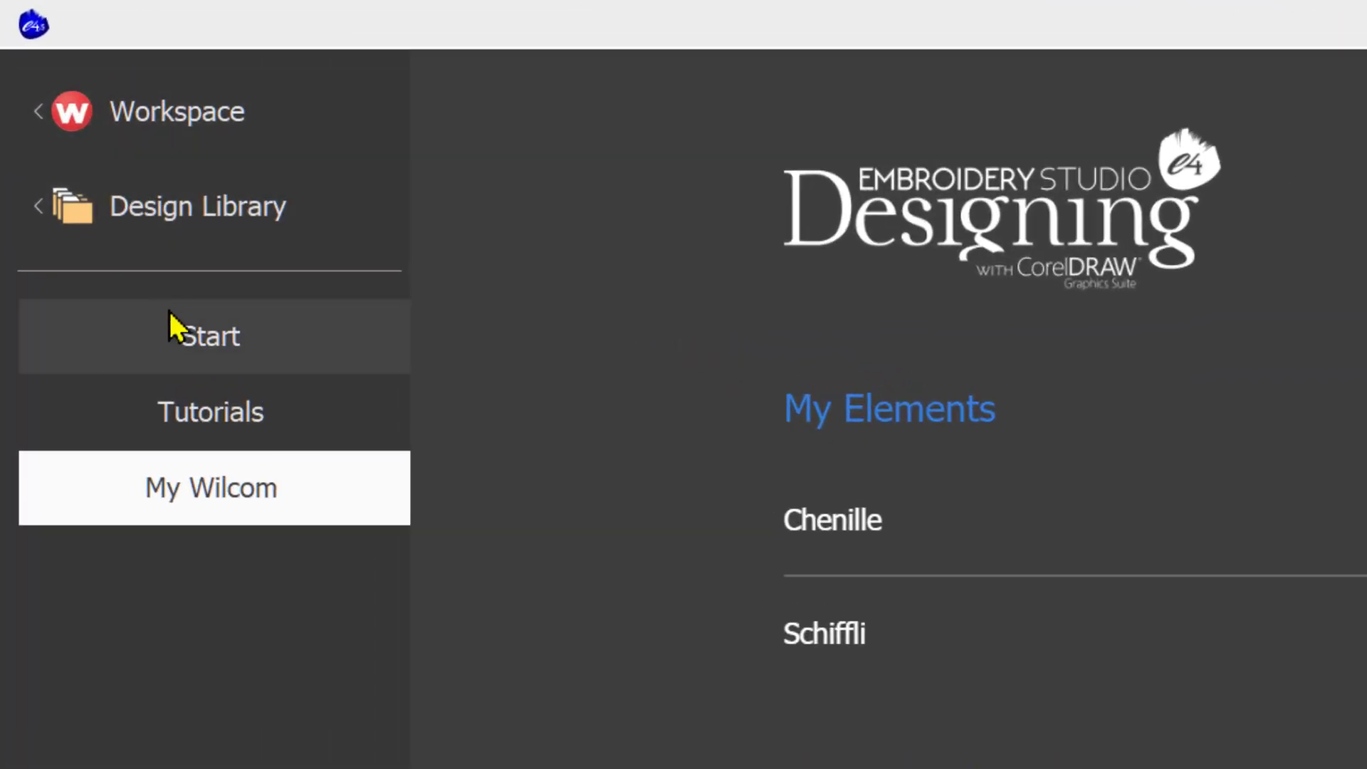
{"action": "left_click", "coordinate": [210, 405]}
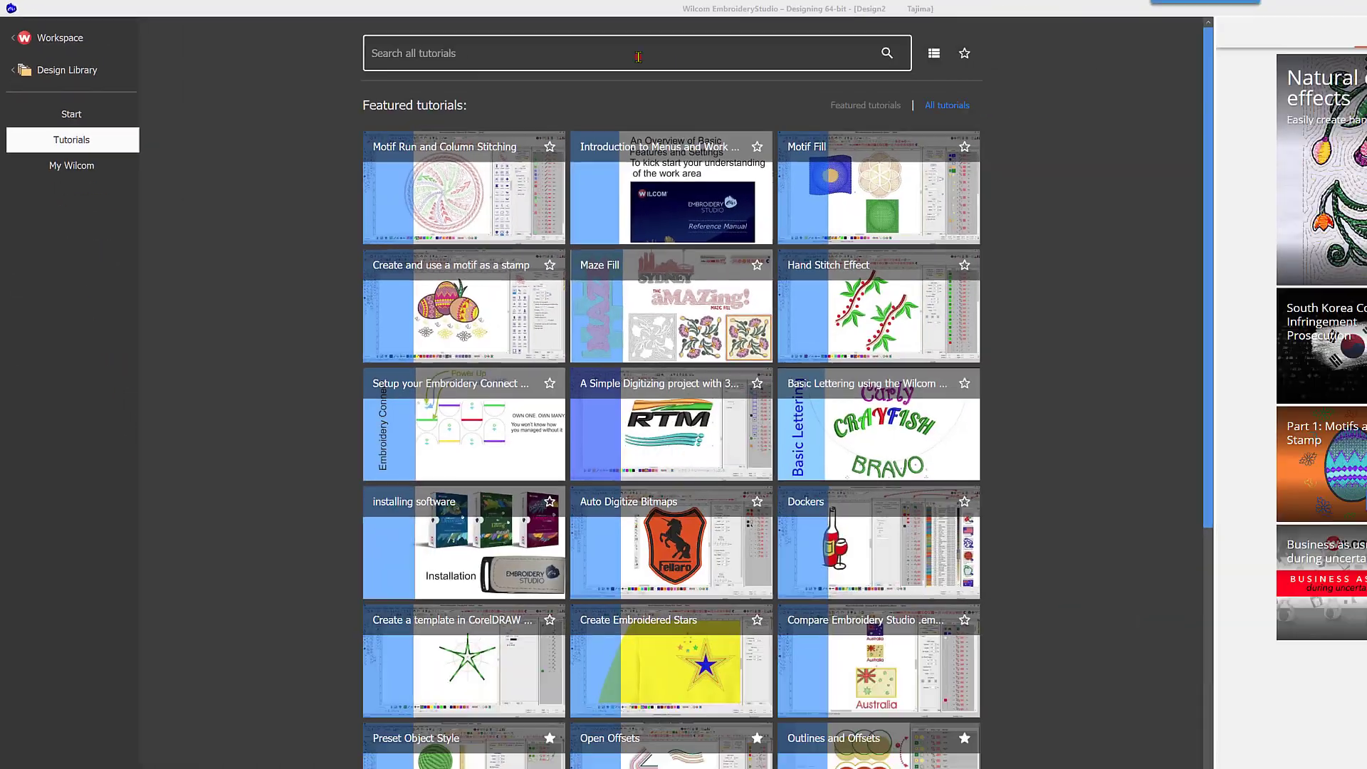
Search all tutorials for 'library'.
{"action": "left_click", "coordinate": [530, 48]}
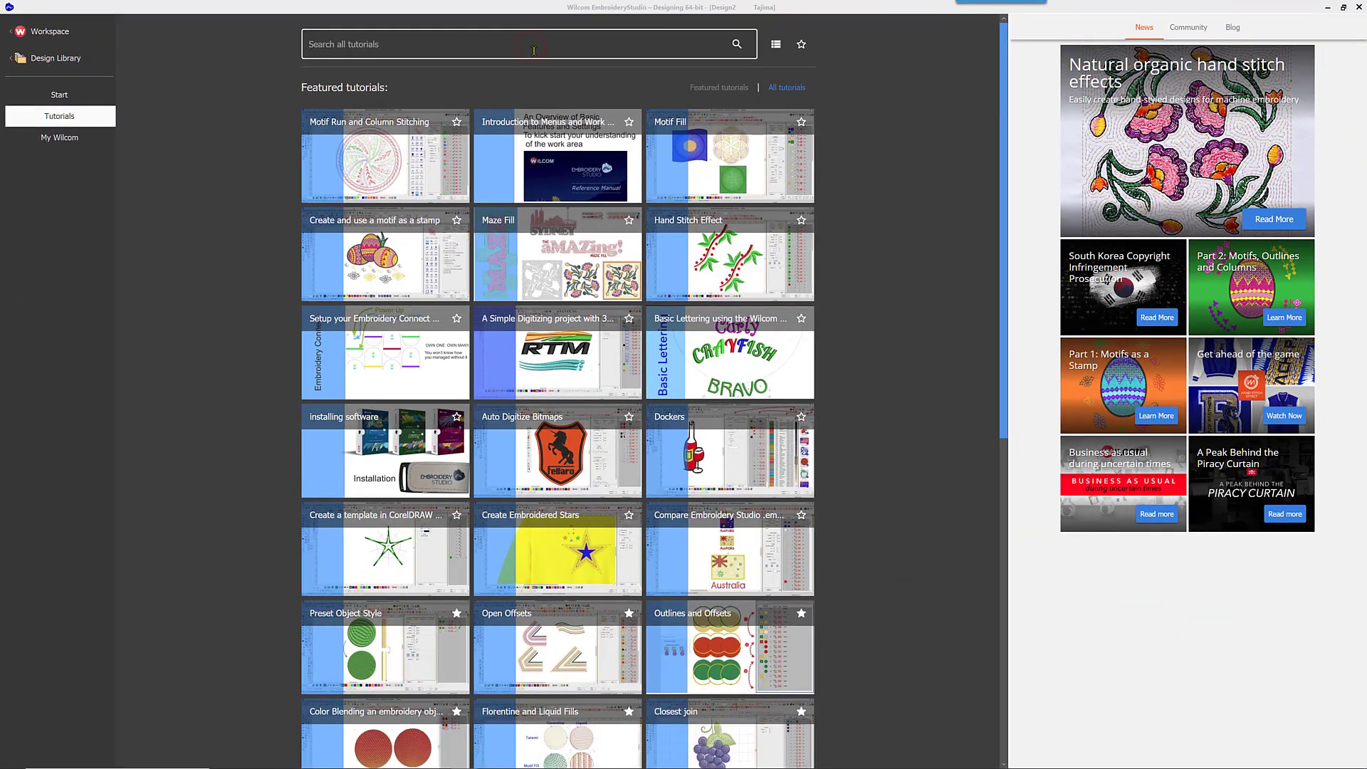
{"action": "type", "text": "library"}
{"action": "key", "text": "Return"}
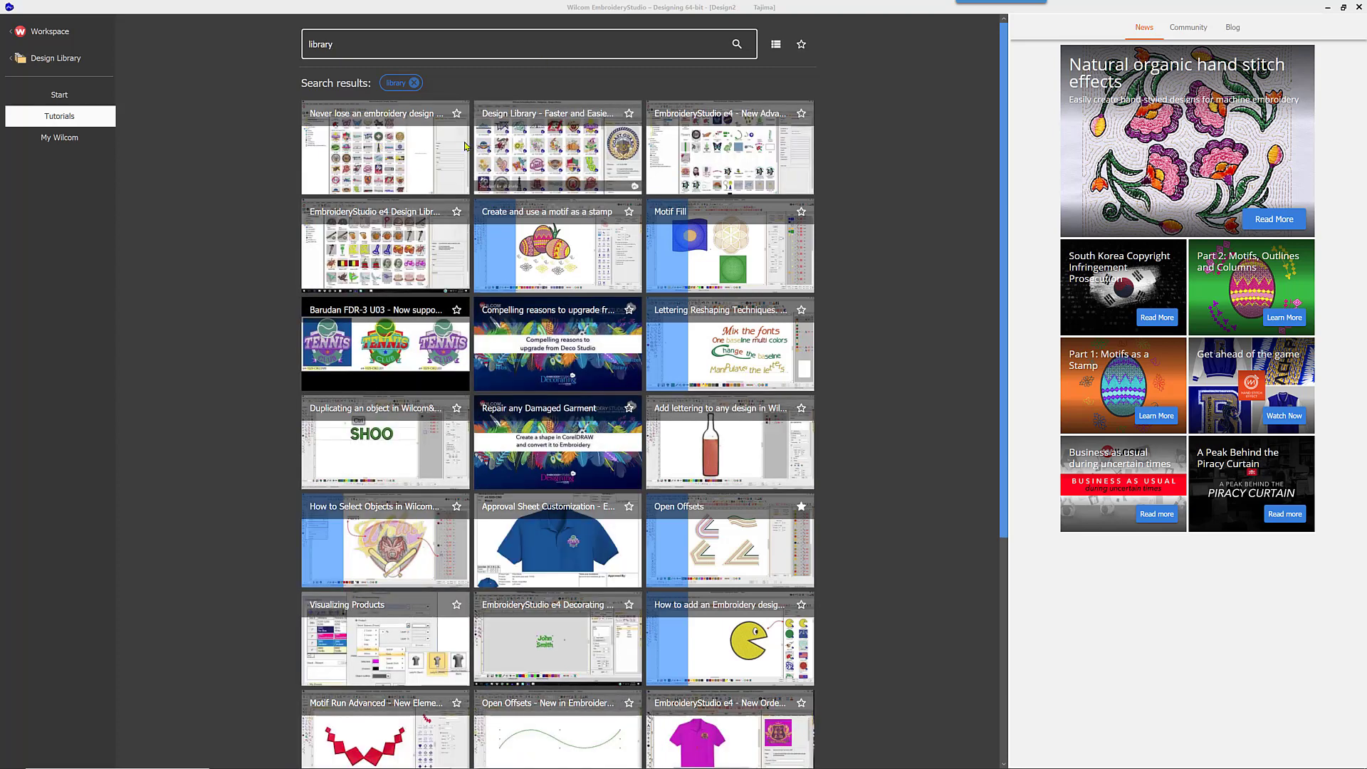
Back in Design2, digitize a five-point curved Run line of 42 stitches and select it.
{"action": "left_click", "coordinate": [51, 32]}
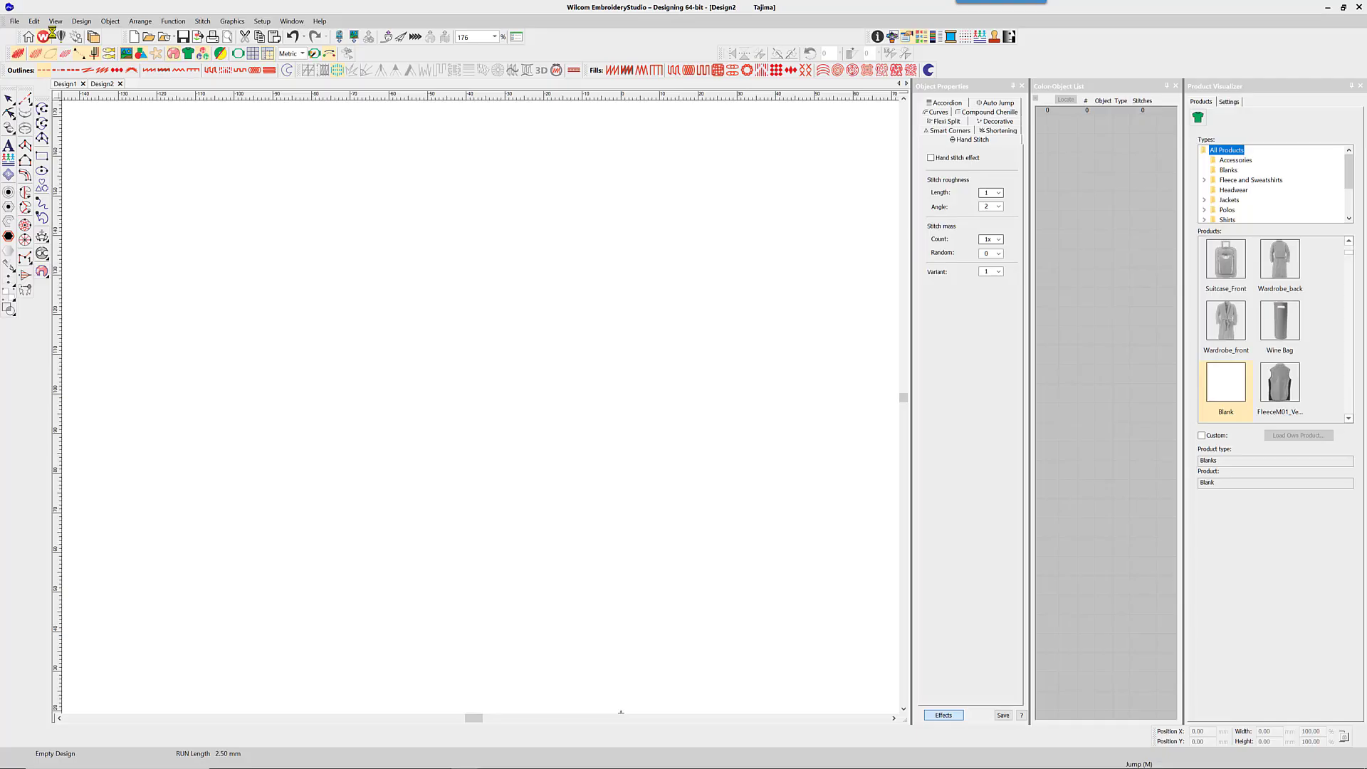
{"action": "left_click", "coordinate": [24, 99]}
{"action": "left_click", "coordinate": [208, 174]}
{"action": "right_click", "coordinate": [293, 189]}
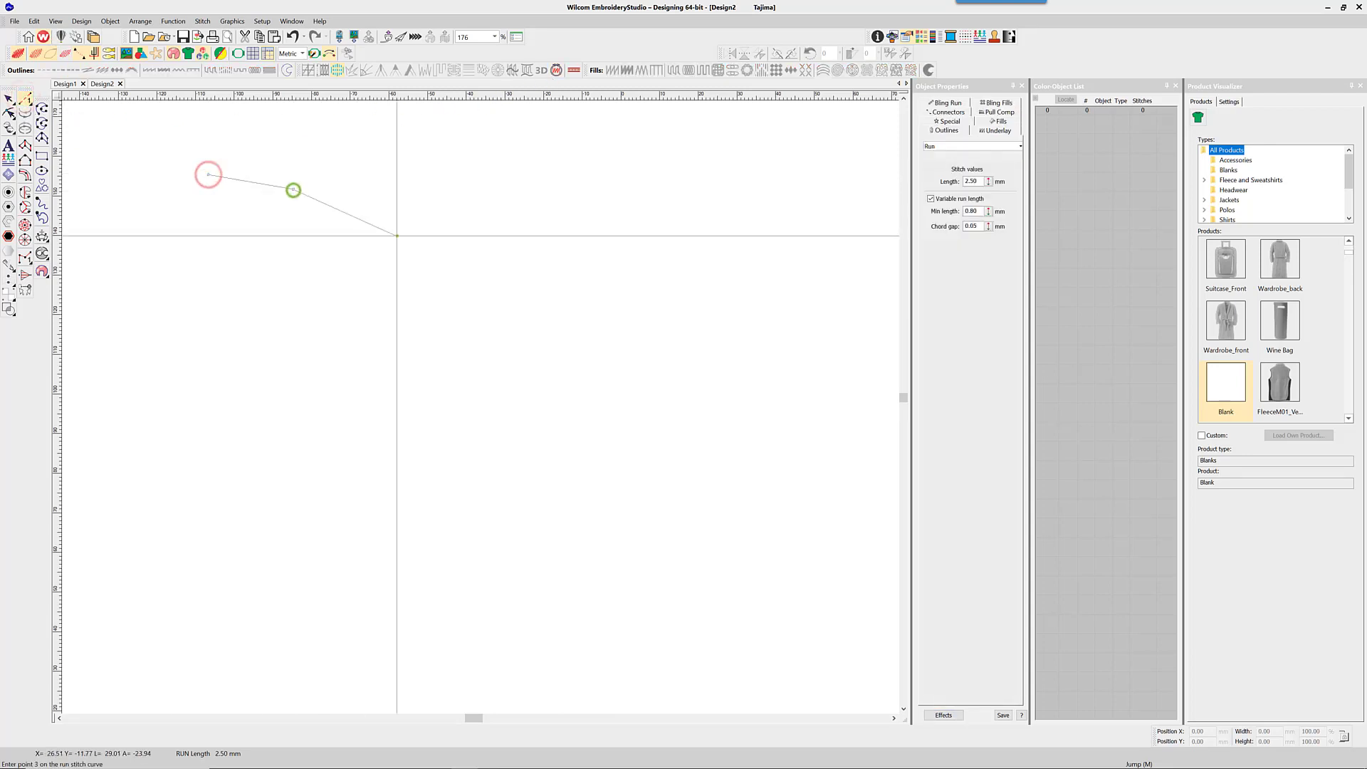
{"action": "right_click", "coordinate": [397, 235]}
{"action": "right_click", "coordinate": [511, 230]}
{"action": "left_click", "coordinate": [583, 190]}
{"action": "key", "text": "Return"}
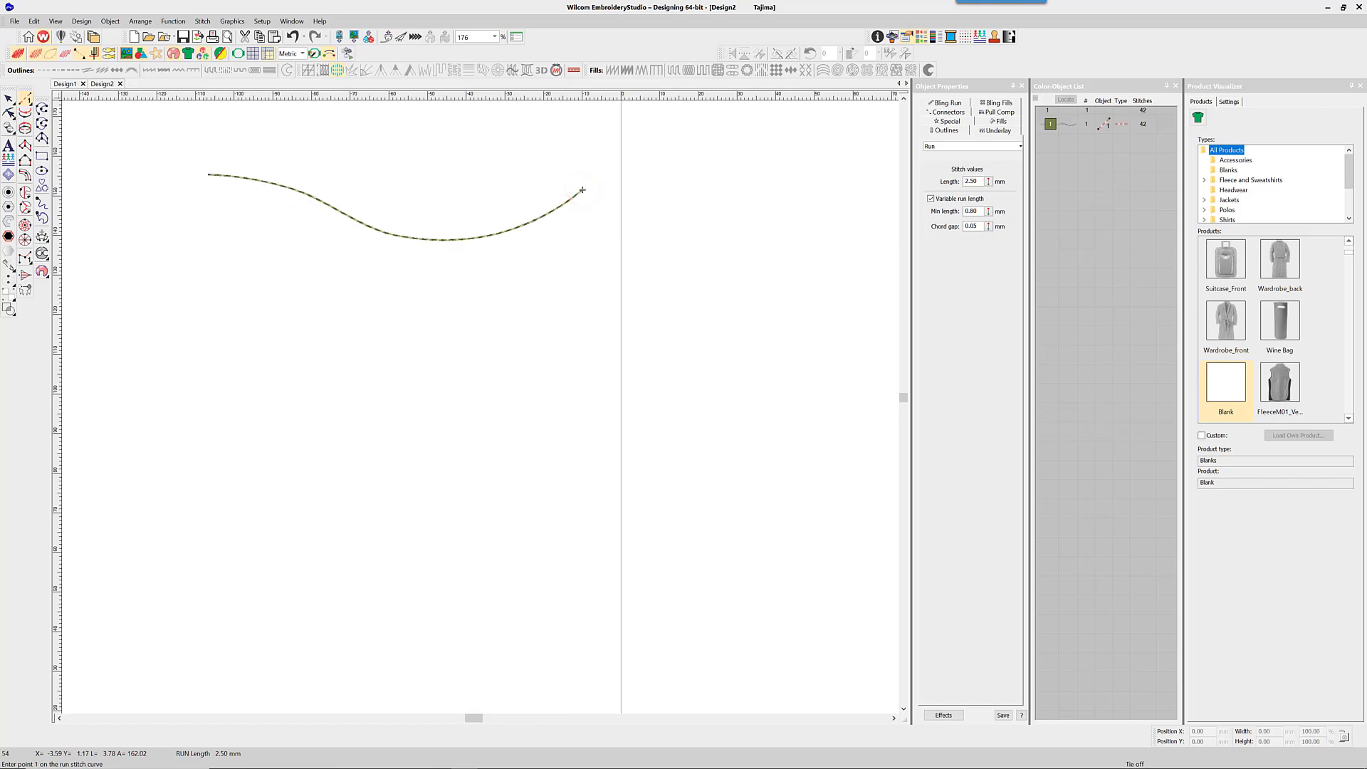
{"action": "left_click", "coordinate": [8, 99]}
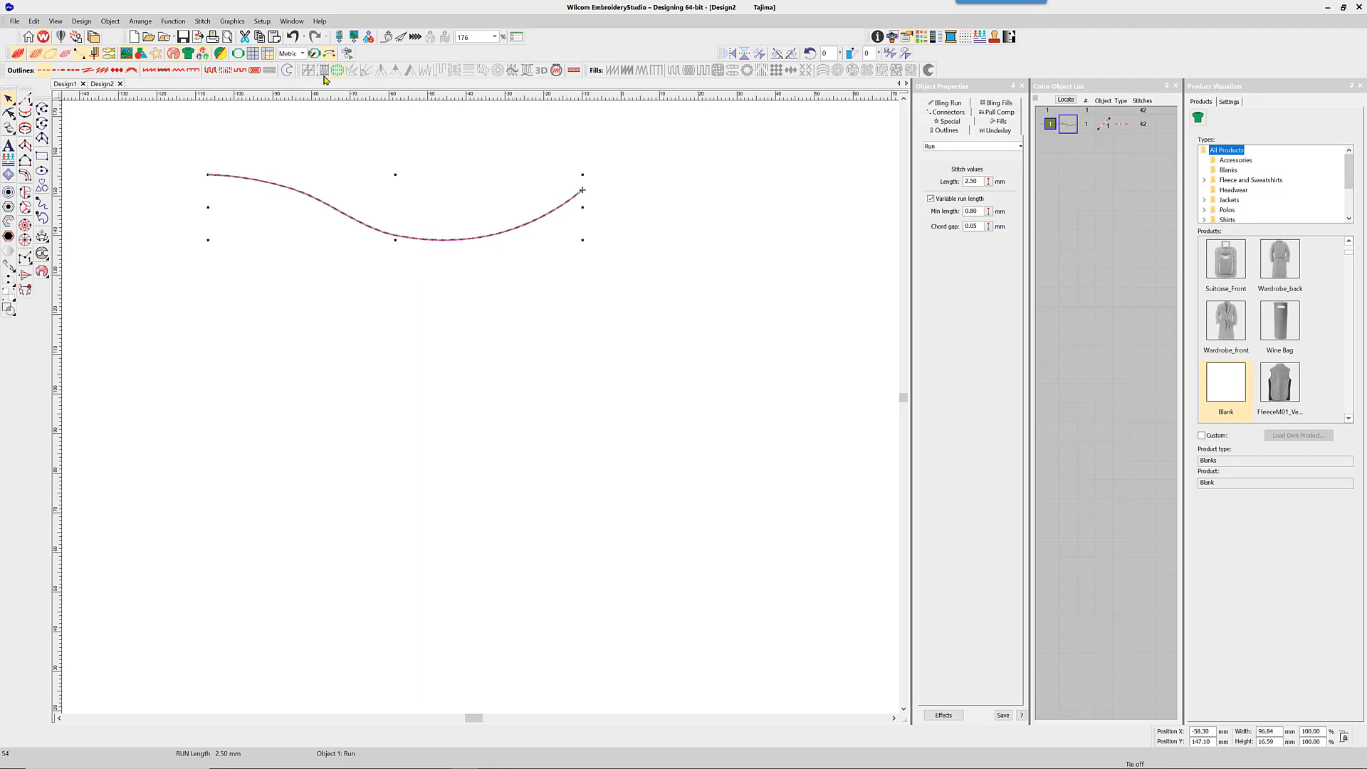
Apply Hand Stitch, then choose stitch roughness Length 3 and Angle 4 in Object Properties.
{"action": "left_click", "coordinate": [556, 70]}
{"action": "scroll", "coordinate": [483, 413], "scroll_direction": "up", "scroll_amount": 5}
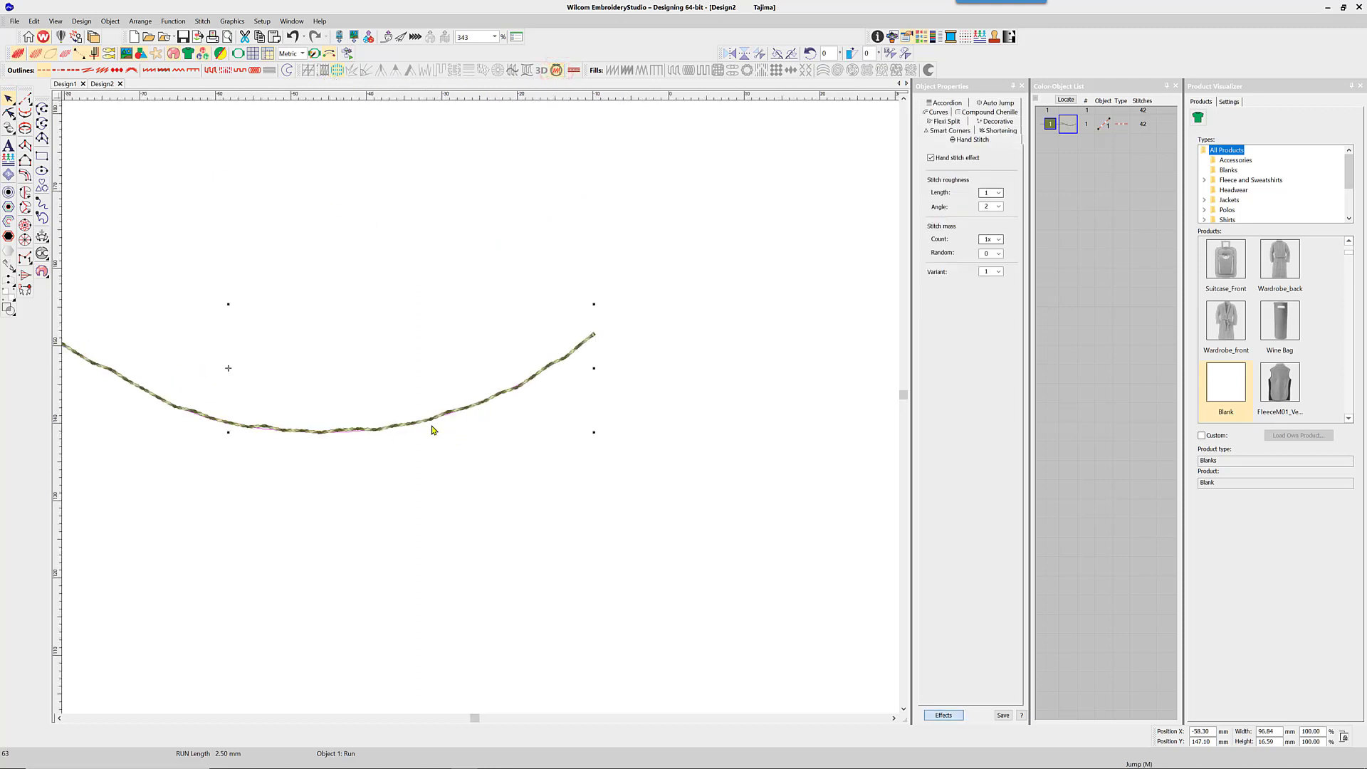
{"action": "scroll", "coordinate": [486, 414], "scroll_direction": "up", "scroll_amount": 1}
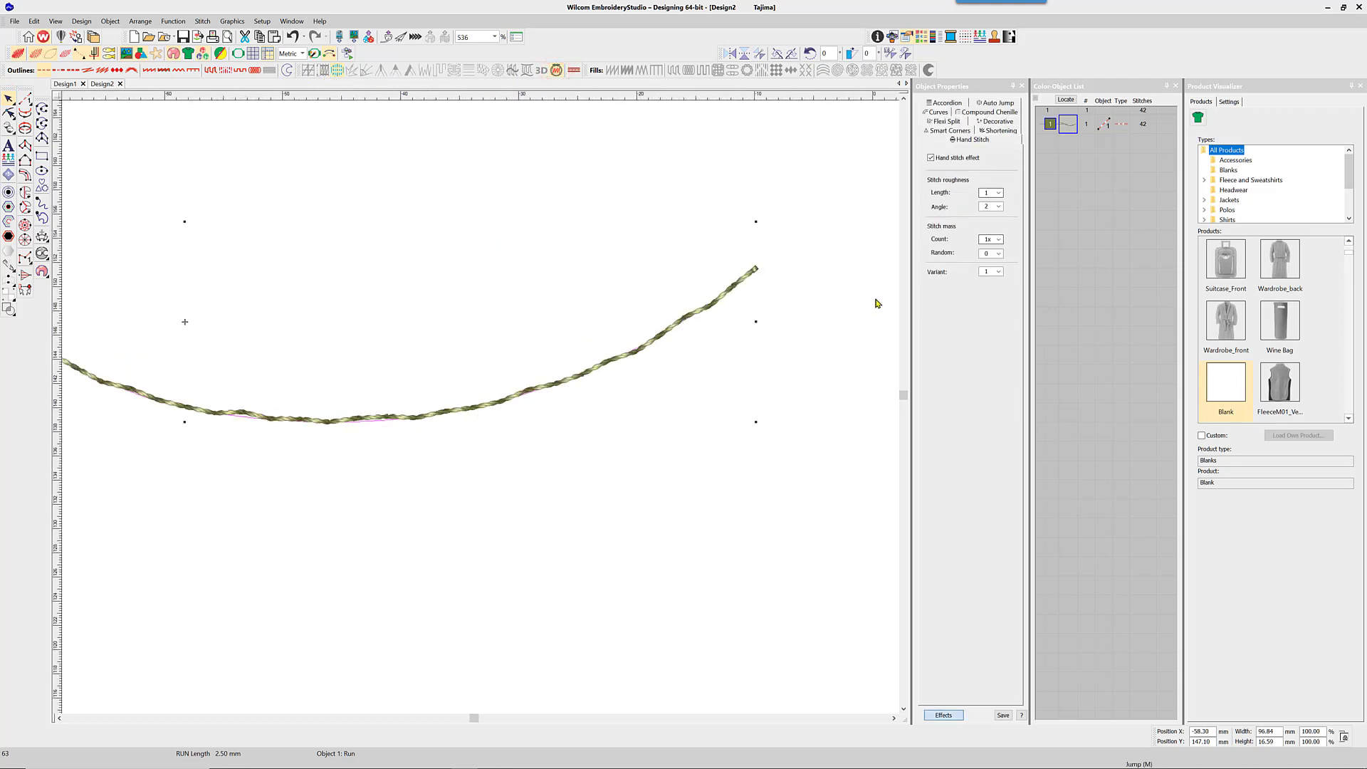
{"action": "left_click", "coordinate": [999, 196]}
{"action": "left_click", "coordinate": [990, 218]}
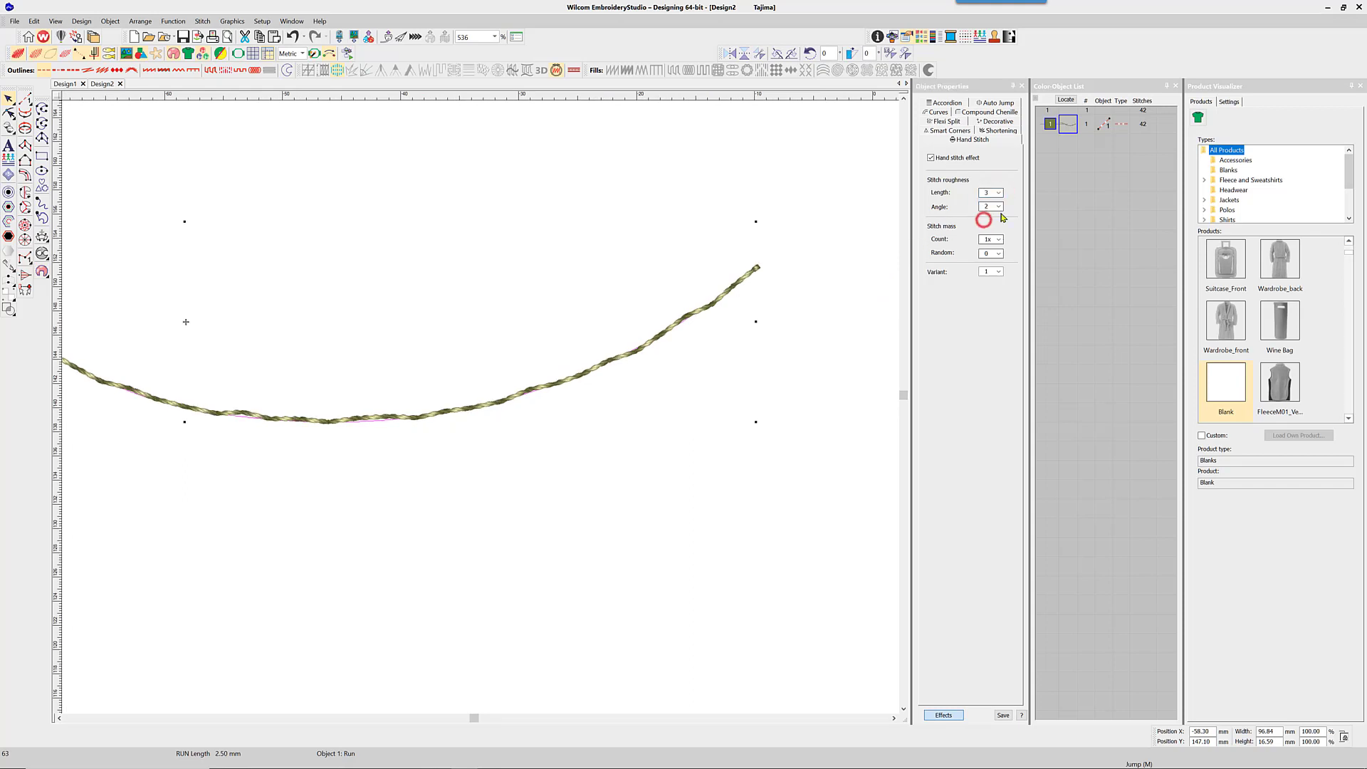
{"action": "left_click", "coordinate": [997, 206]}
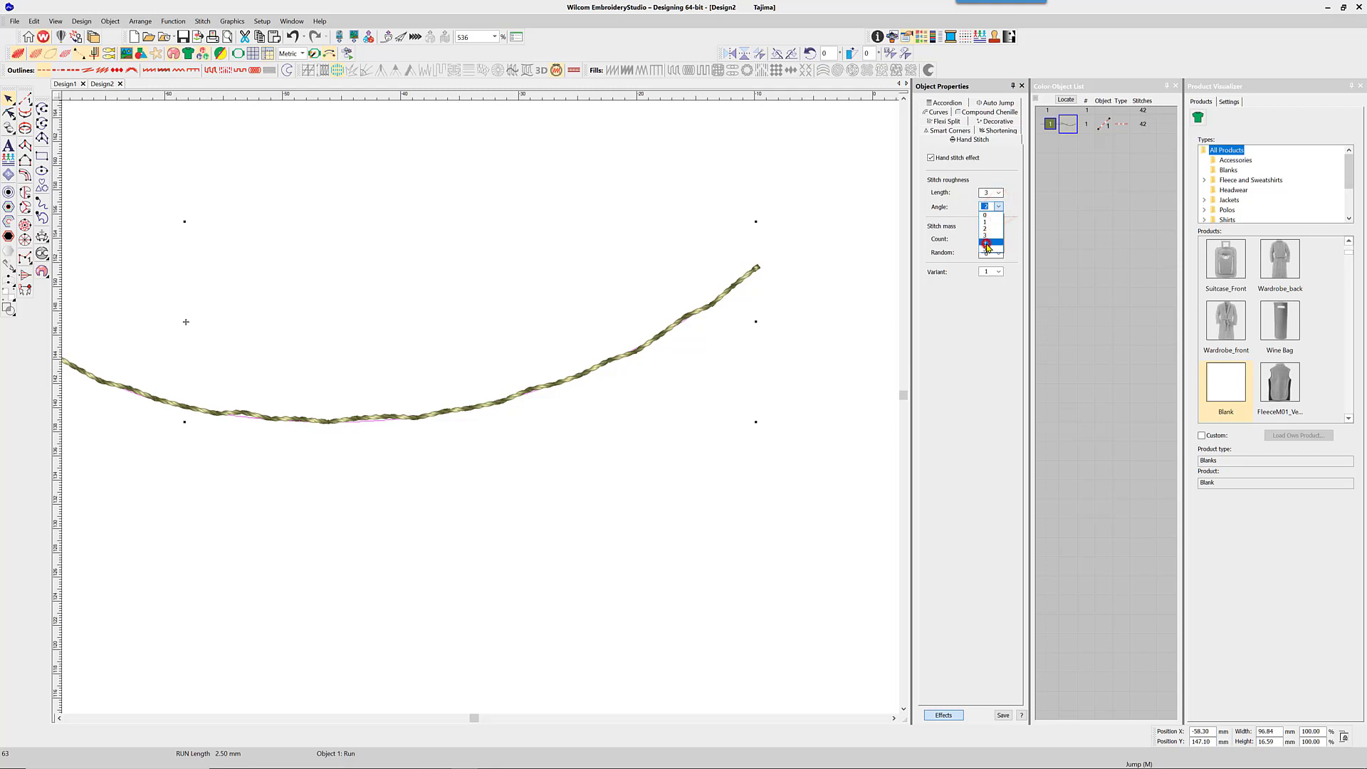
{"action": "left_click", "coordinate": [986, 245]}
{"action": "scroll", "coordinate": [388, 425], "scroll_direction": "down", "scroll_amount": 2}
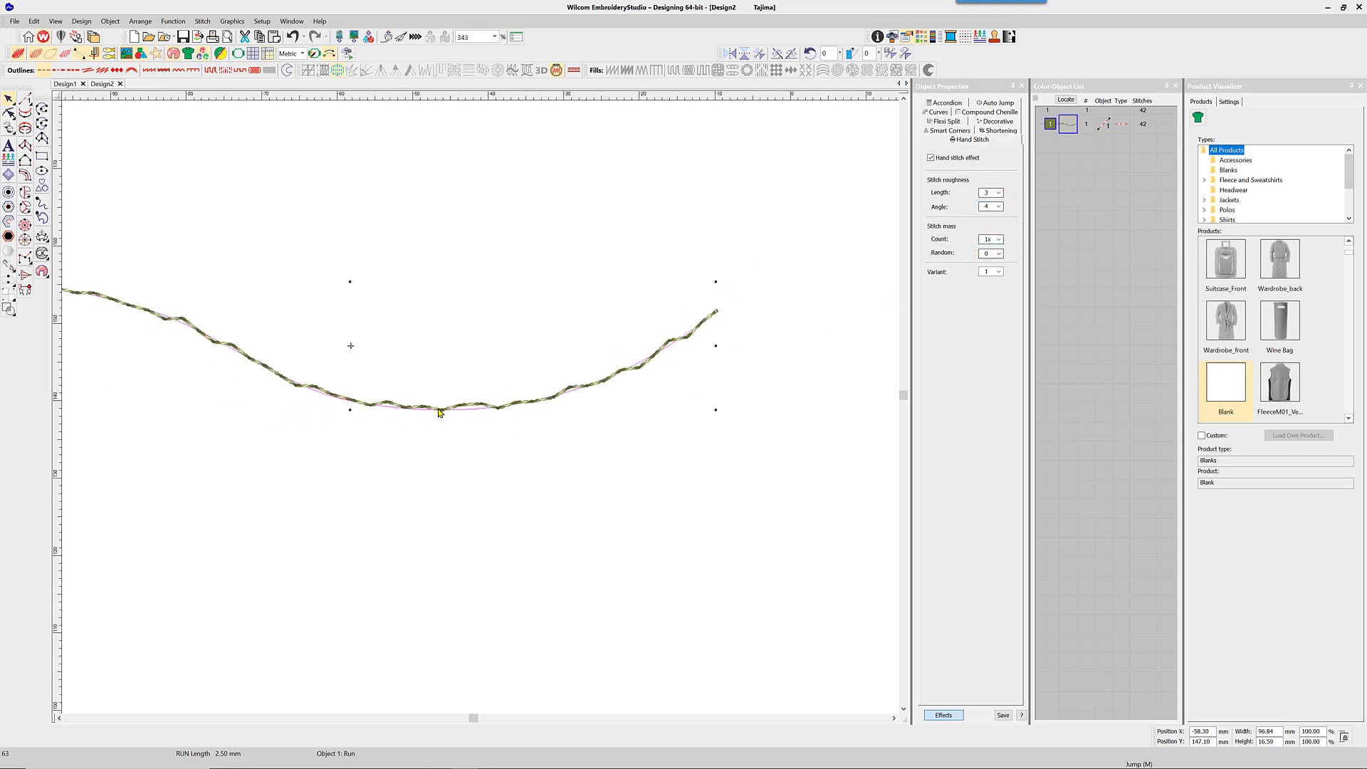
{"action": "scroll", "coordinate": [441, 411], "scroll_direction": "down", "scroll_amount": 1}
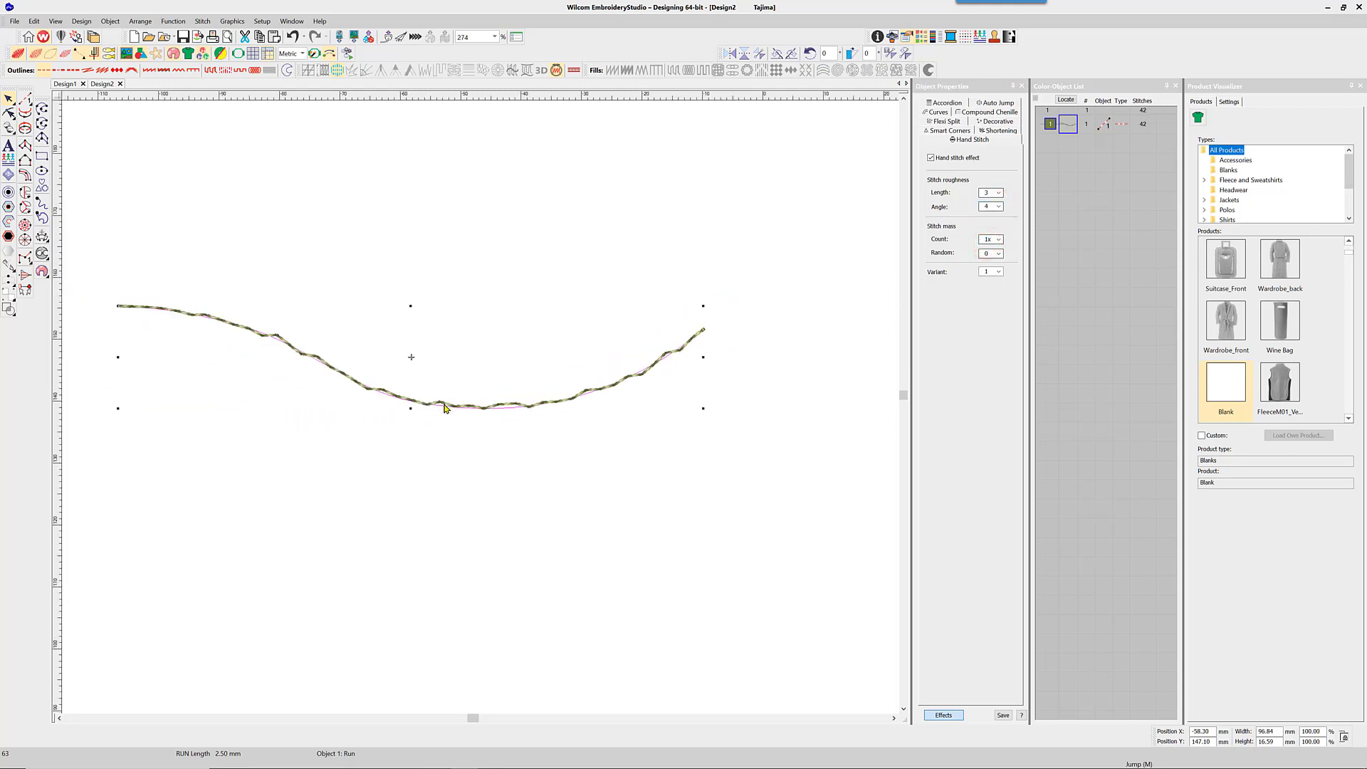